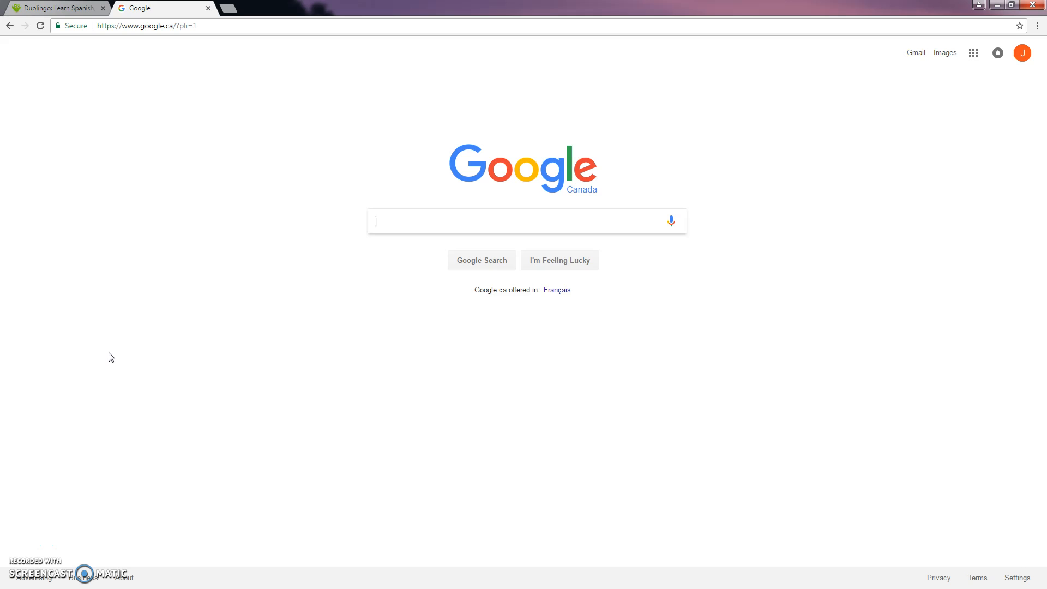
# - Search Google for "duolingo for schools", open the Duolingo for Schools site and get started there
pyautogui.write('duolin')
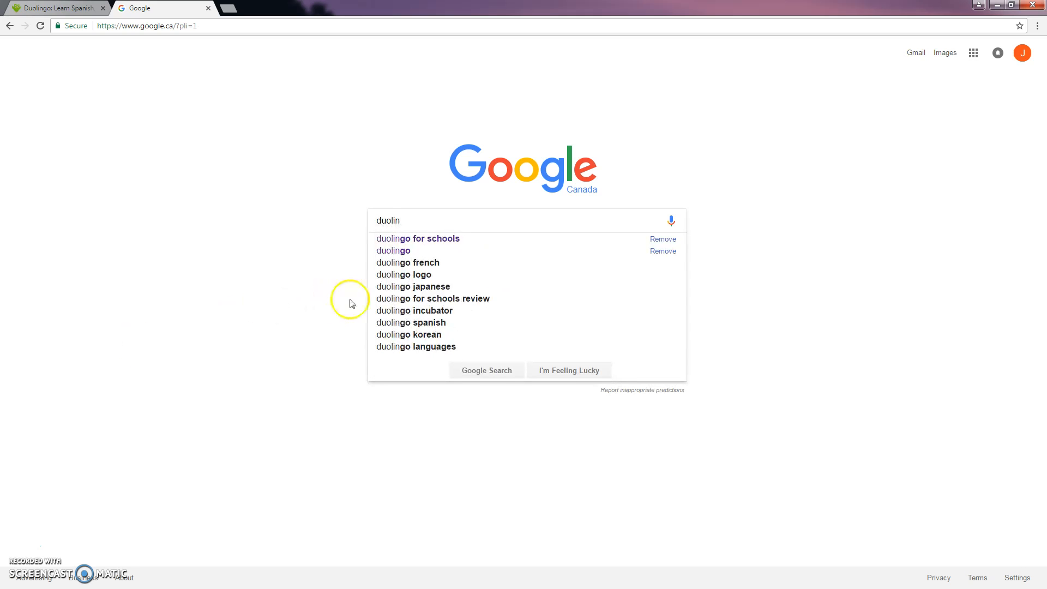
pyautogui.click(431, 239)
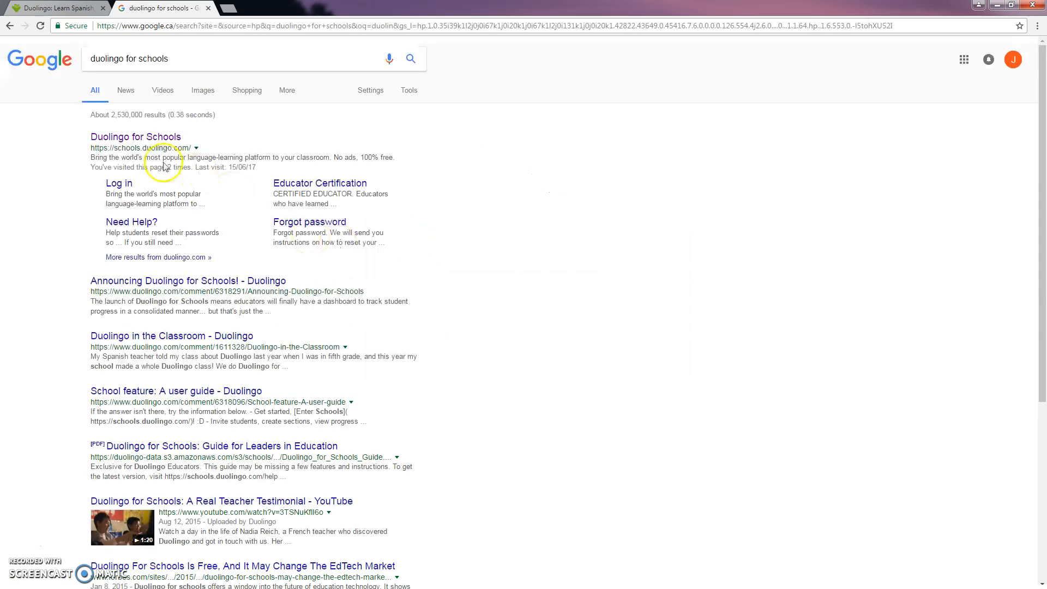
pyautogui.click(122, 139)
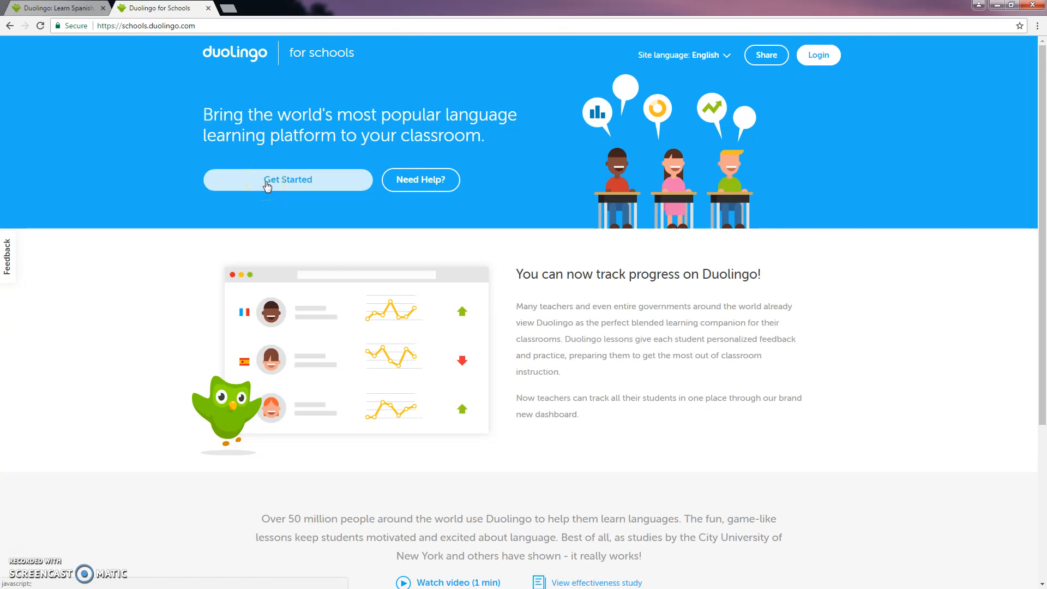
pyautogui.click(267, 186)
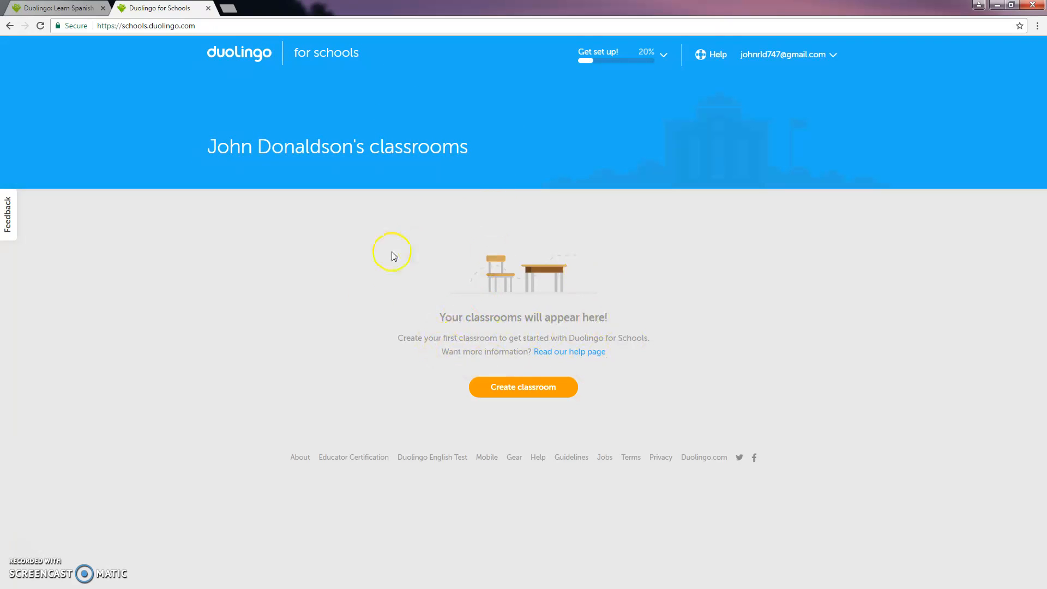
# - Create a classroom named "Mr. D's Classroom" with French as its Duolingo language course
pyautogui.click(528, 395)
pyautogui.click(448, 214)
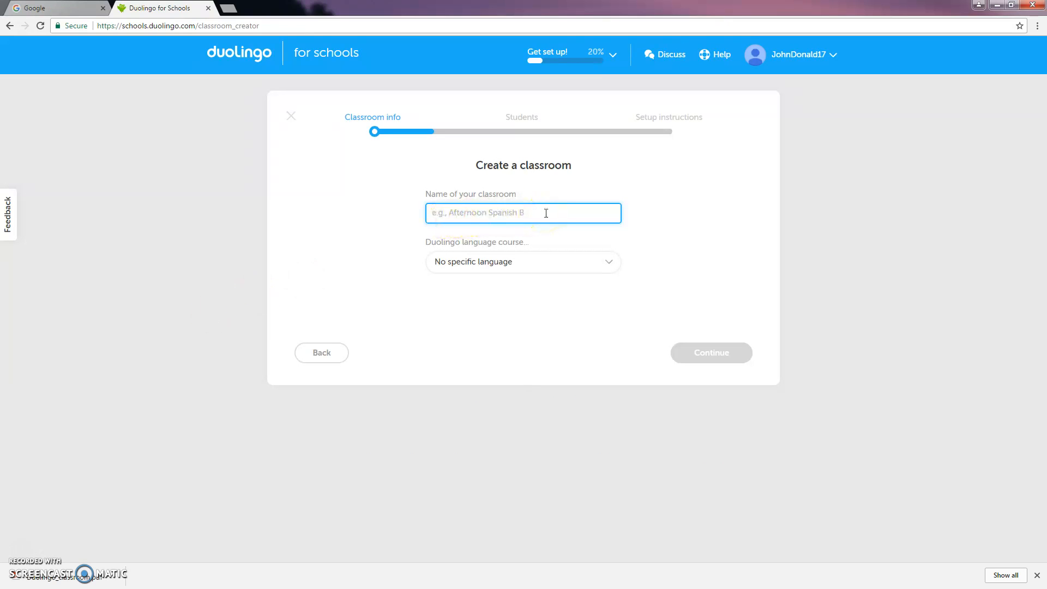
pyautogui.write('Mr')
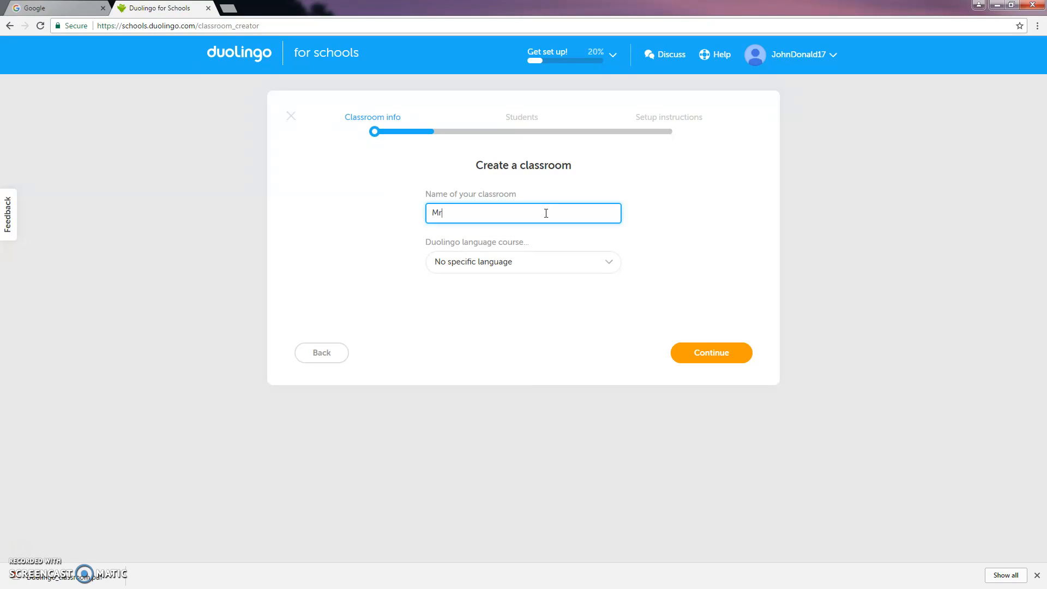
pyautogui.write(". D's Classroom")
pyautogui.click(534, 265)
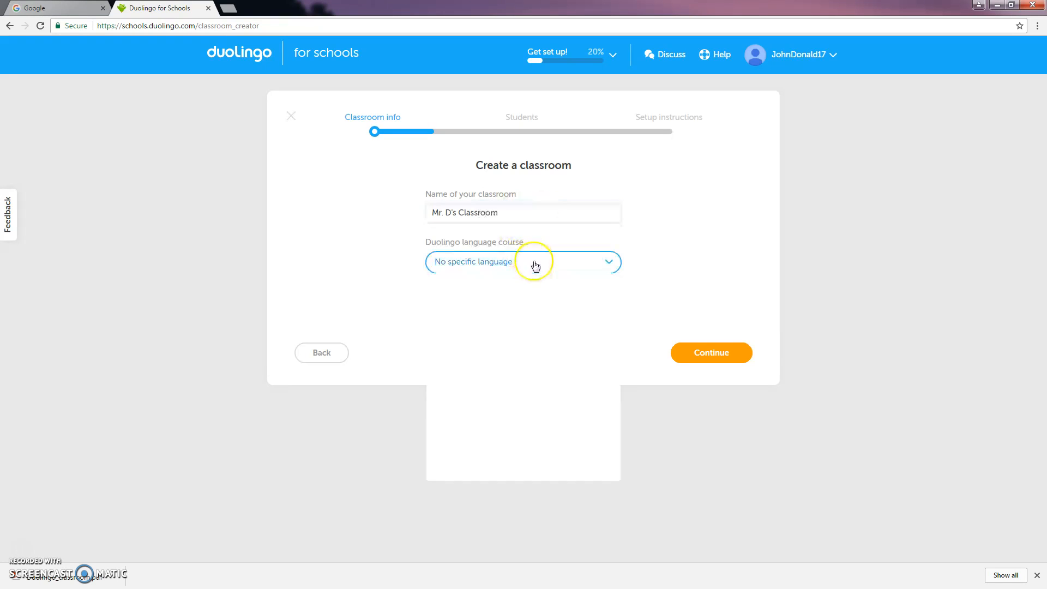
pyautogui.scroll(3, 532, 318)
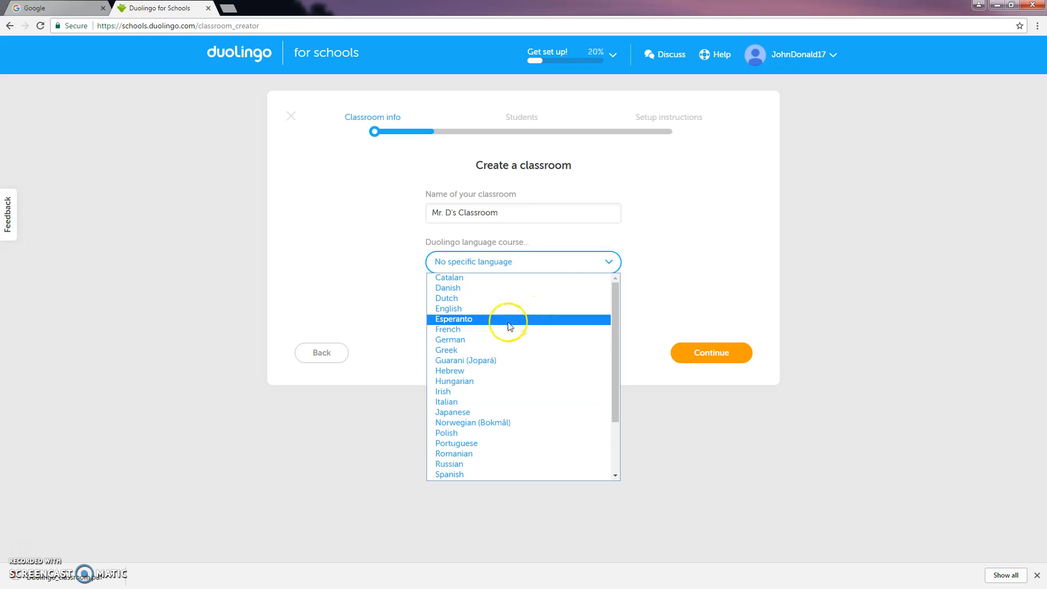
pyautogui.click(479, 329)
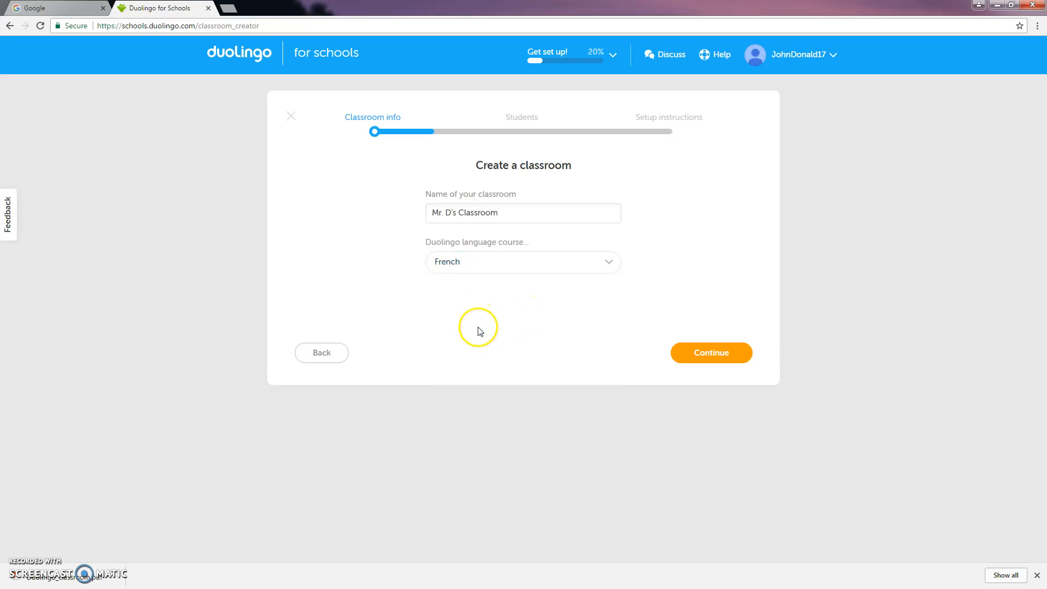
pyautogui.click(715, 354)
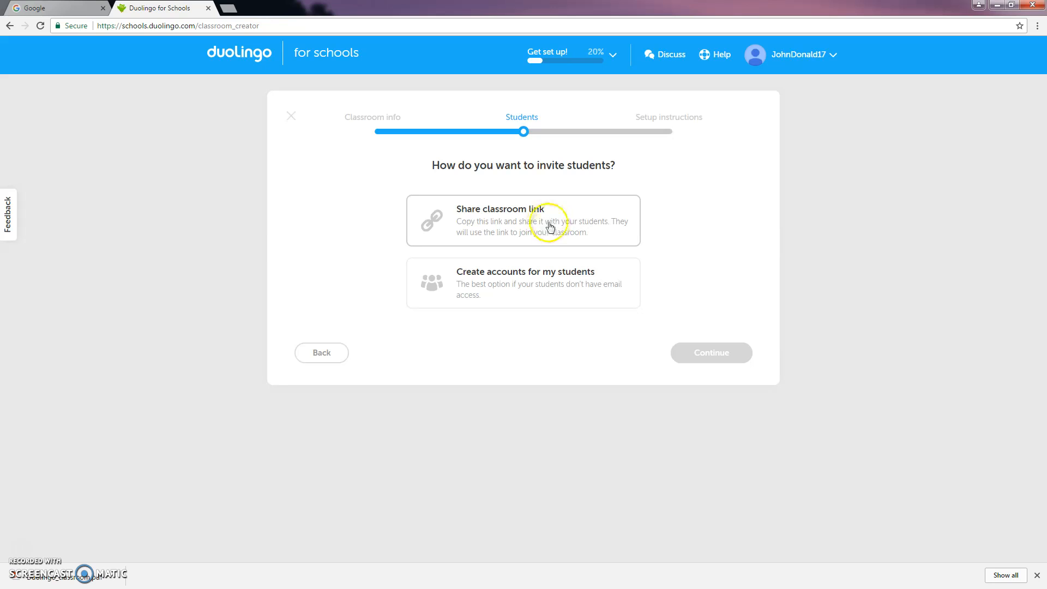
# - Choose sharing a classroom link as the way to invite students and copy the invitation link
pyautogui.click(521, 218)
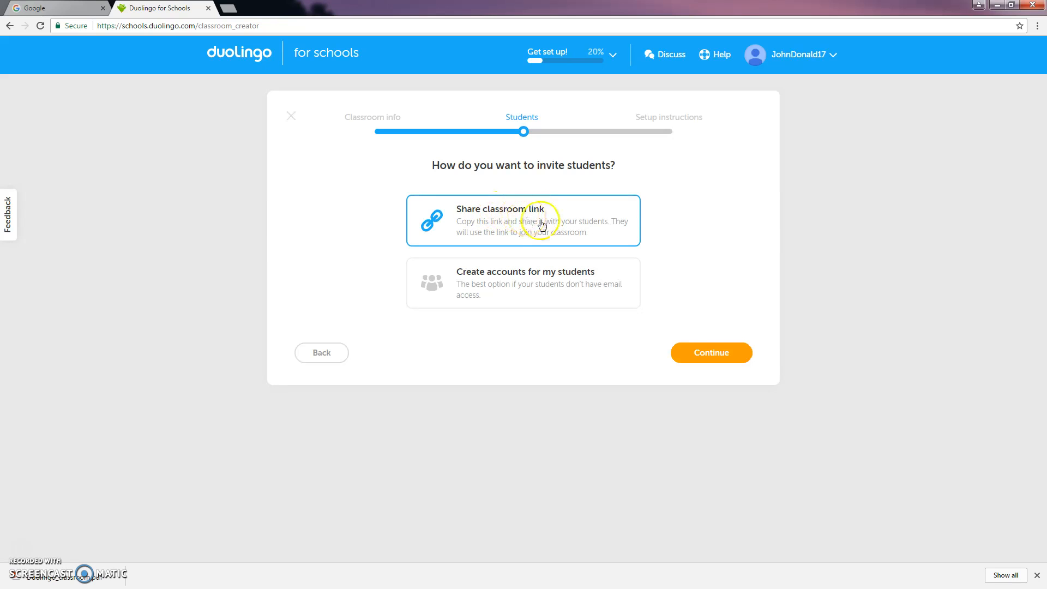
pyautogui.click(709, 356)
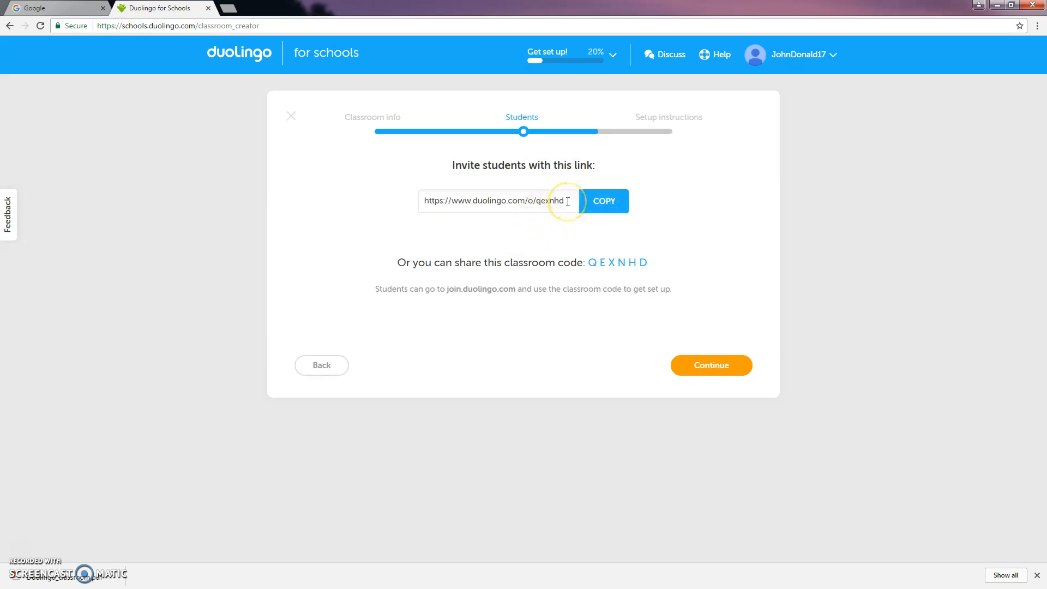
pyautogui.moveTo(568, 202); pyautogui.dragTo(374, 199)
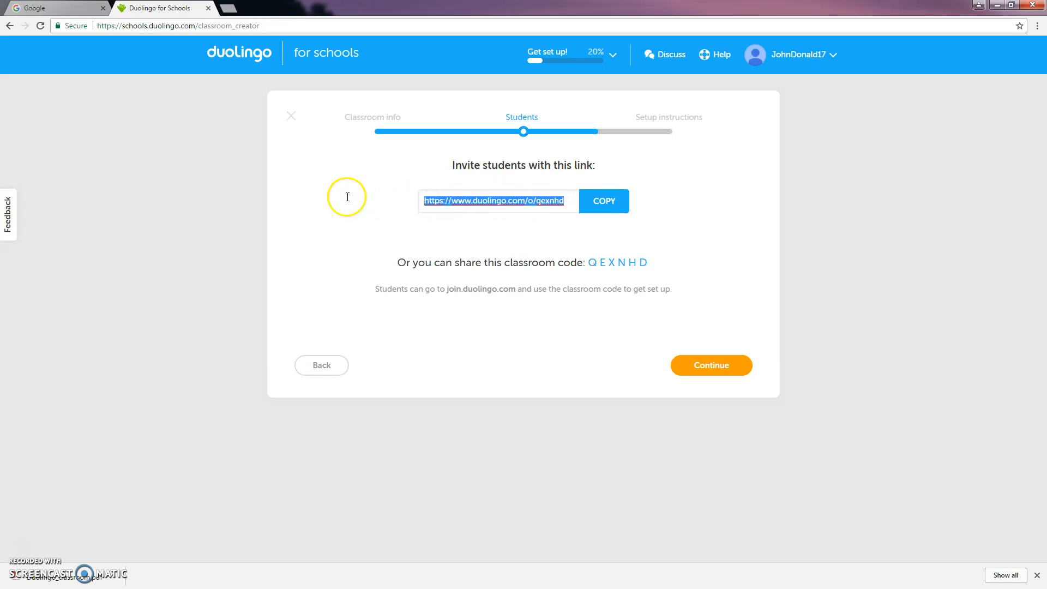
pyautogui.click(605, 204)
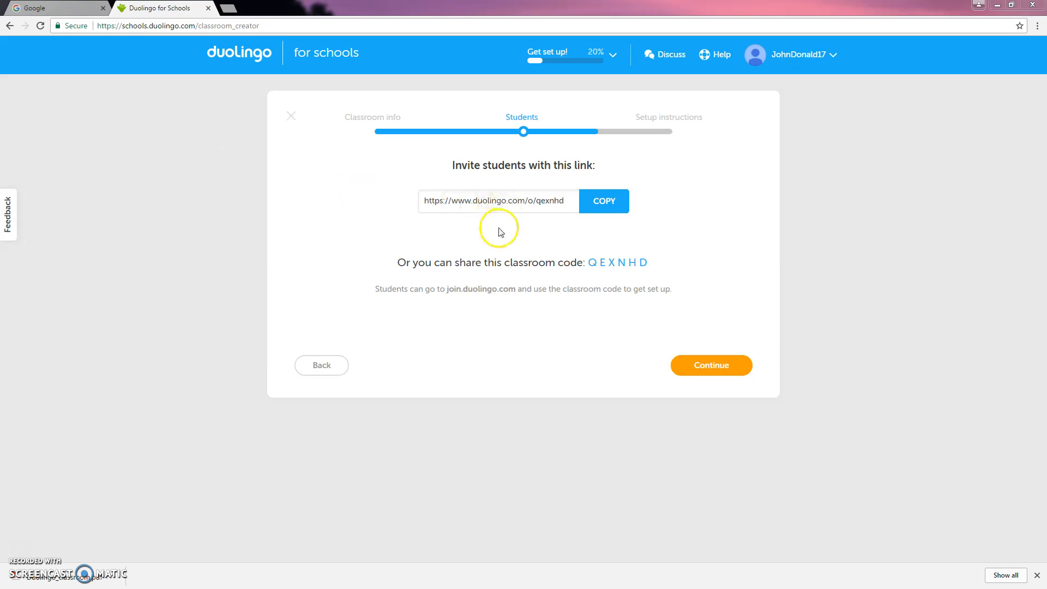
pyautogui.moveTo(562, 200); pyautogui.dragTo(289, 209)
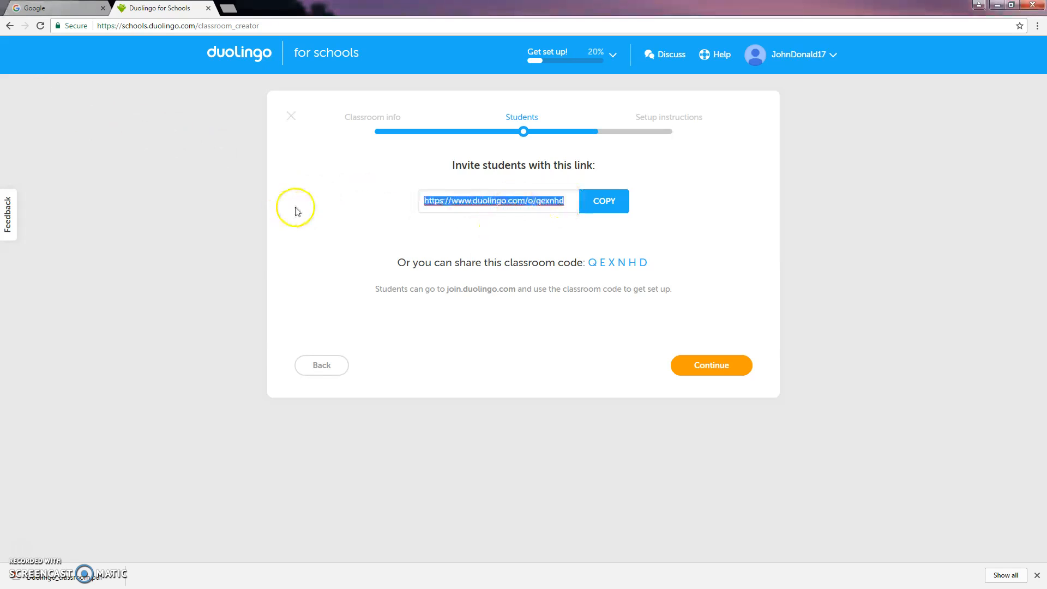
# - Download the printable student setup instructions as a PDF and finish the classroom setup
pyautogui.click(534, 377)
pyautogui.click(709, 369)
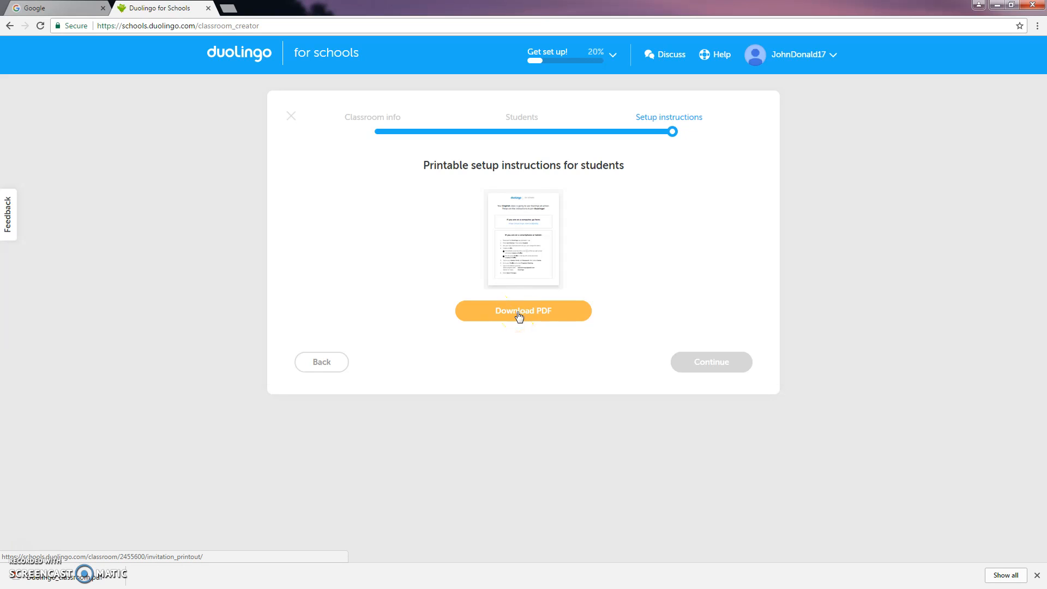
pyautogui.click(739, 366)
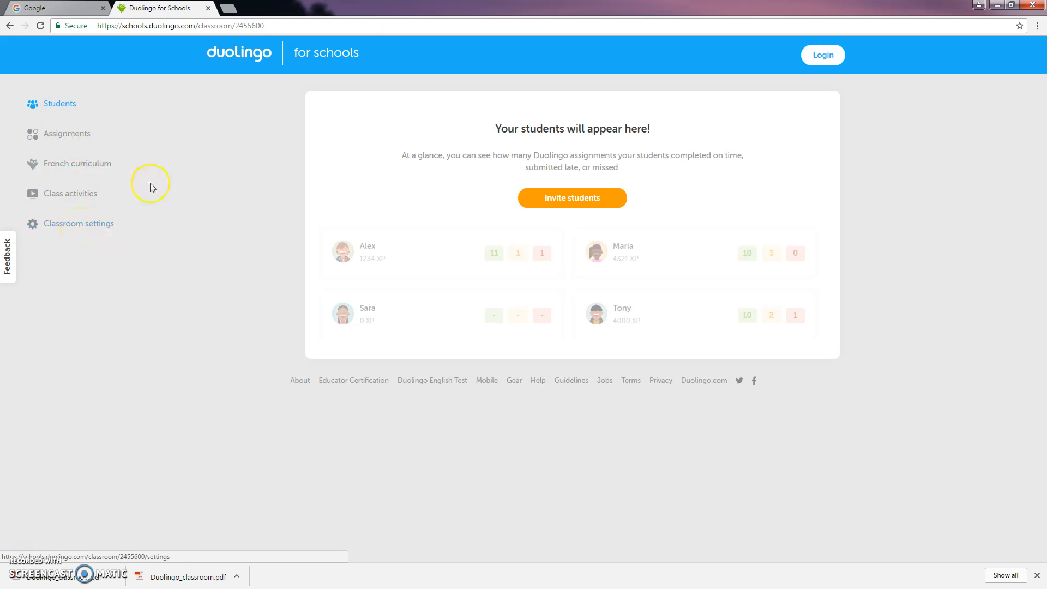
# - Search Google for "join duolingo" in the other browser tab and open the join.duolingo.com result
pyautogui.click(74, 11)
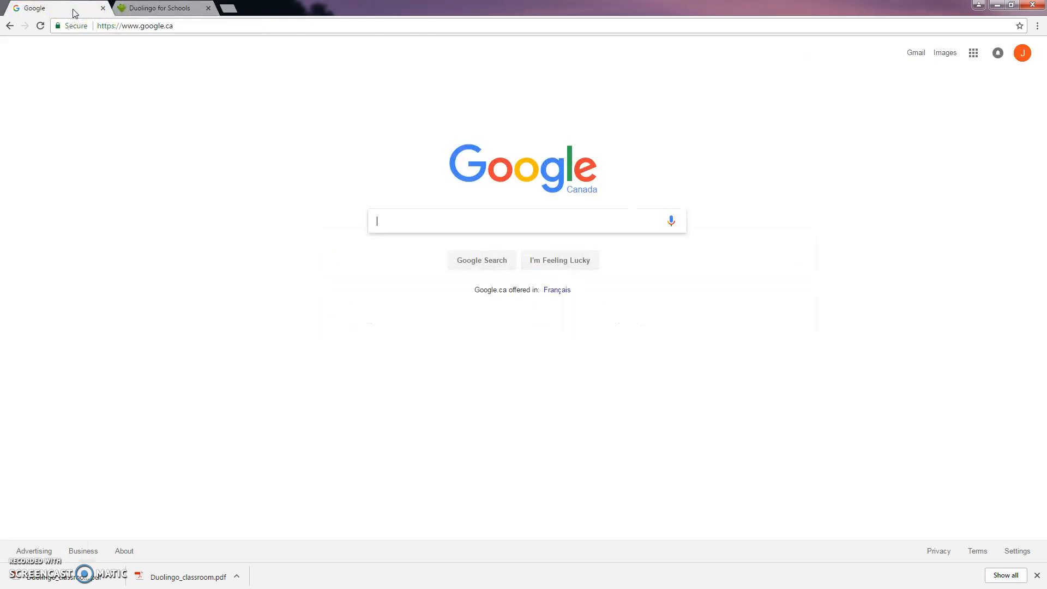
pyautogui.click(393, 223)
pyautogui.write('join')
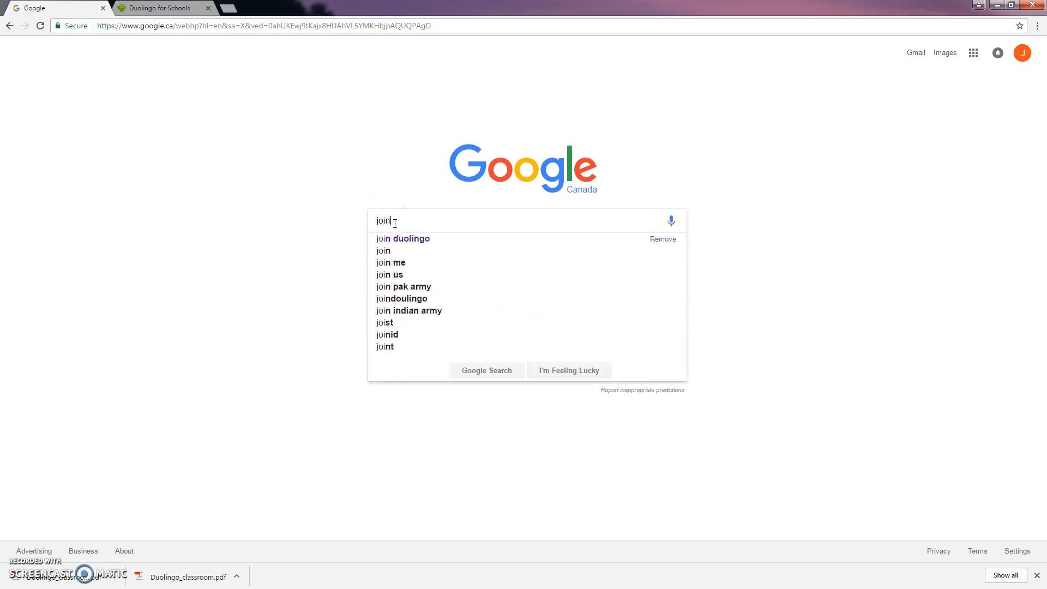
pyautogui.write(' duolingo')
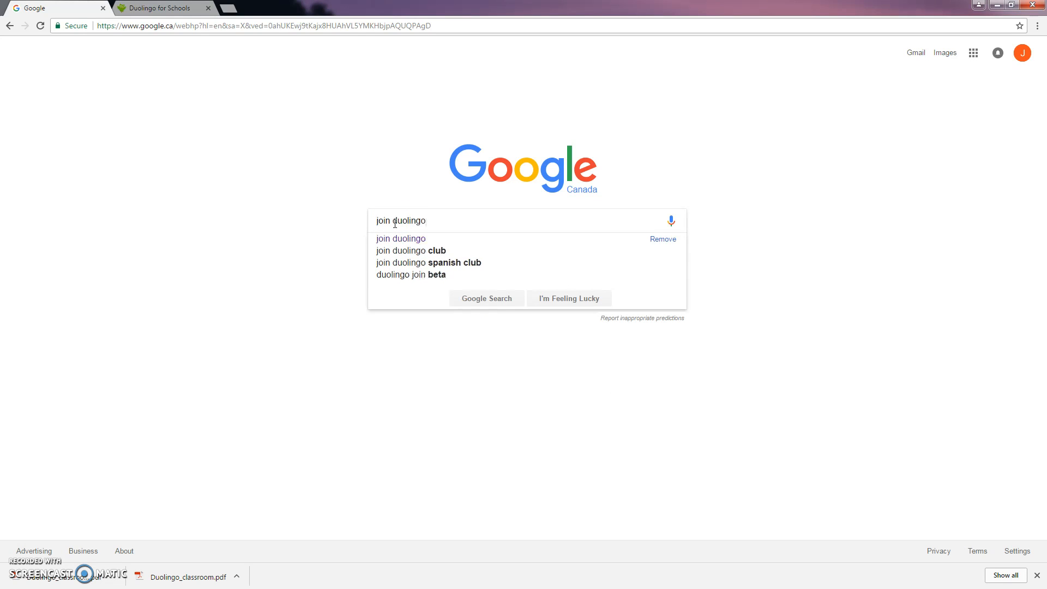
pyautogui.press('Return')
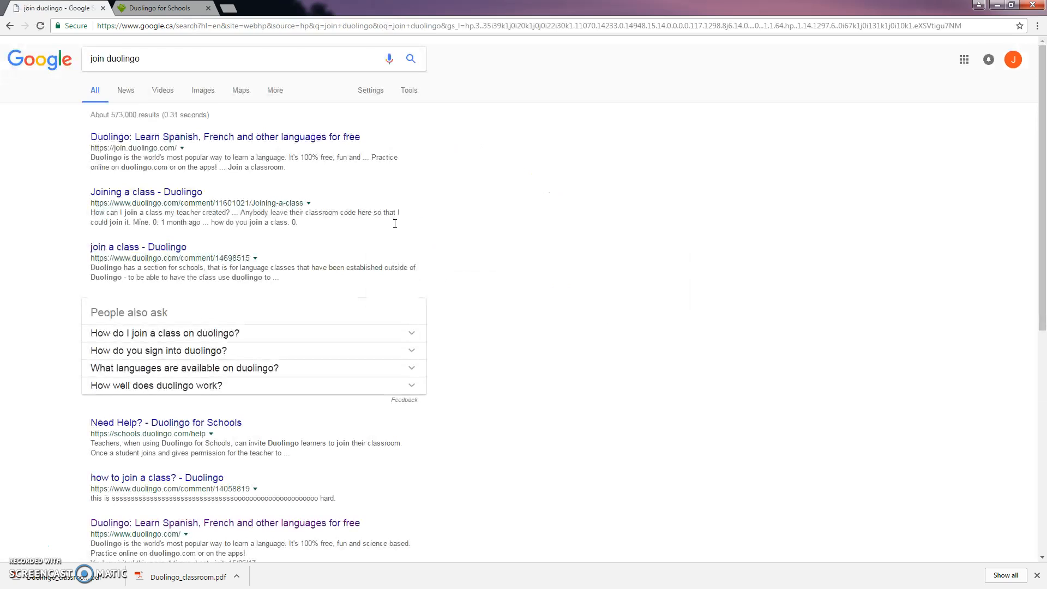
pyautogui.click(178, 138)
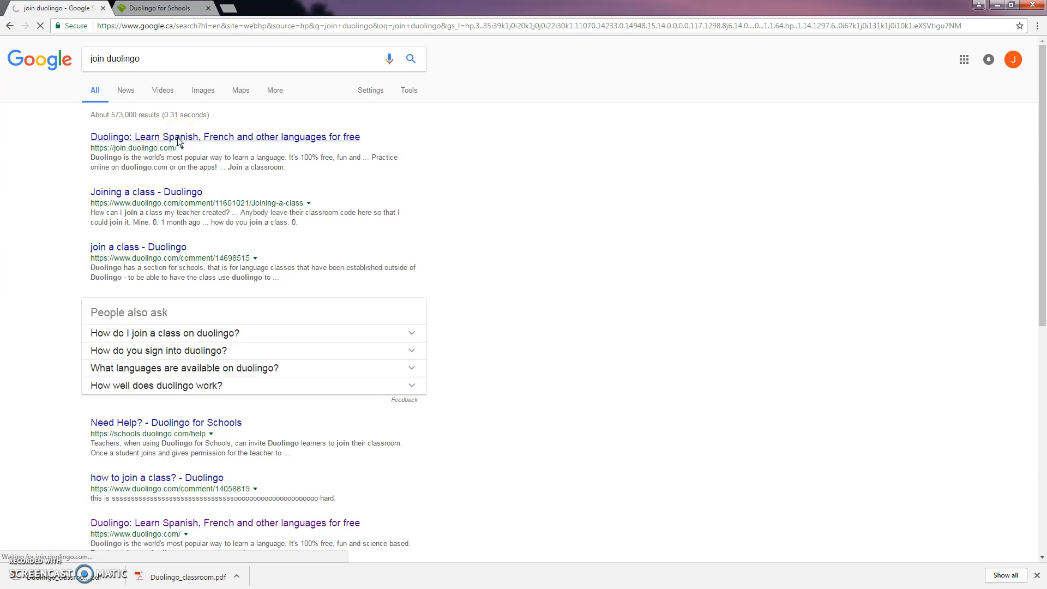
# - Enter the teacher's classroom code and join Mr. D's Classroom as a student, accepting the teacher's access
pyautogui.click(532, 210)
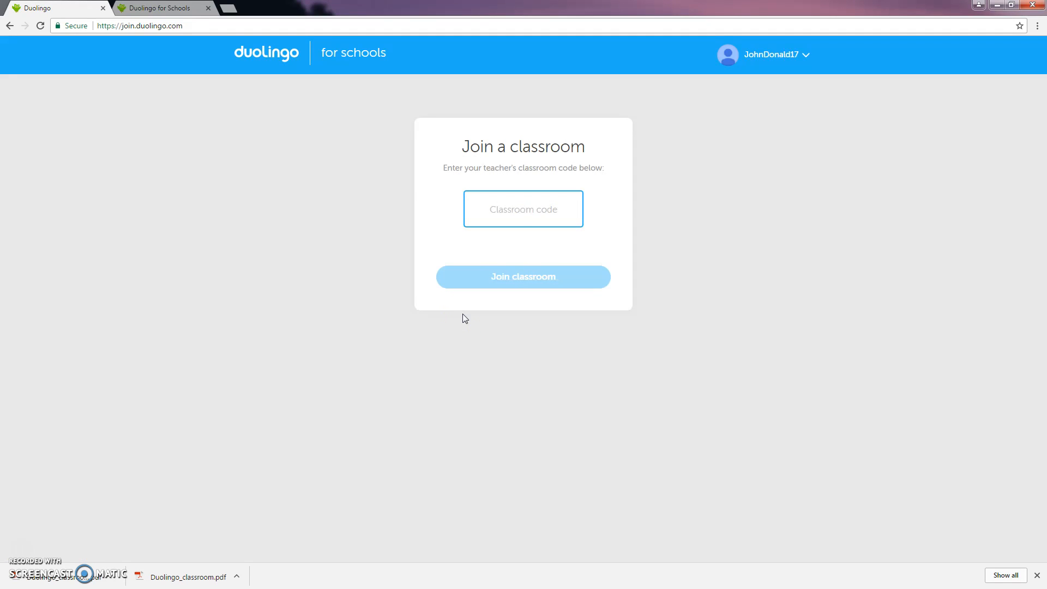
pyautogui.click(484, 210)
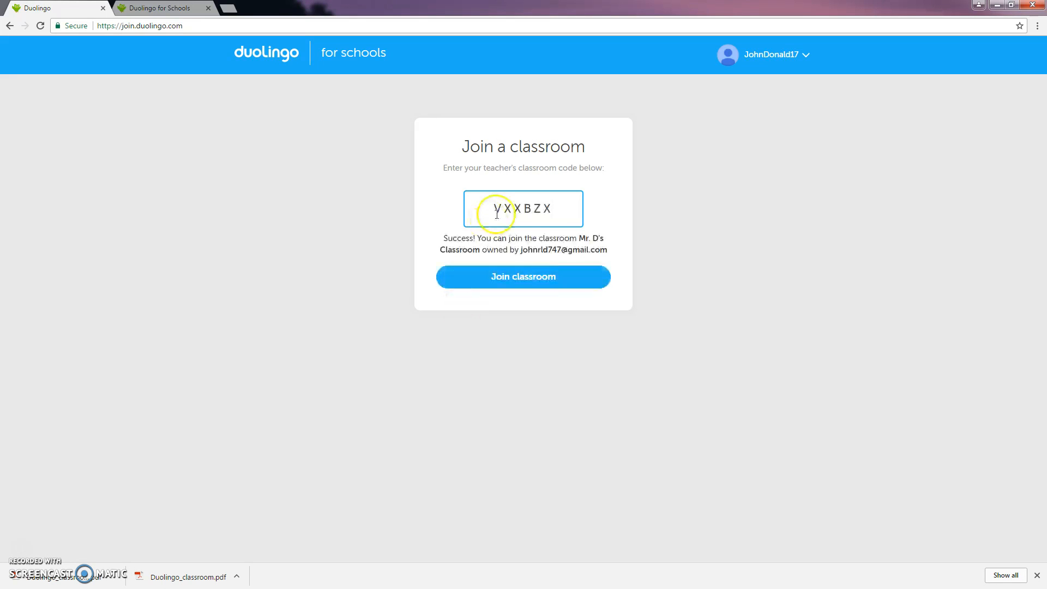
pyautogui.moveTo(553, 208); pyautogui.dragTo(490, 219)
pyautogui.click(558, 210)
pyautogui.click(531, 284)
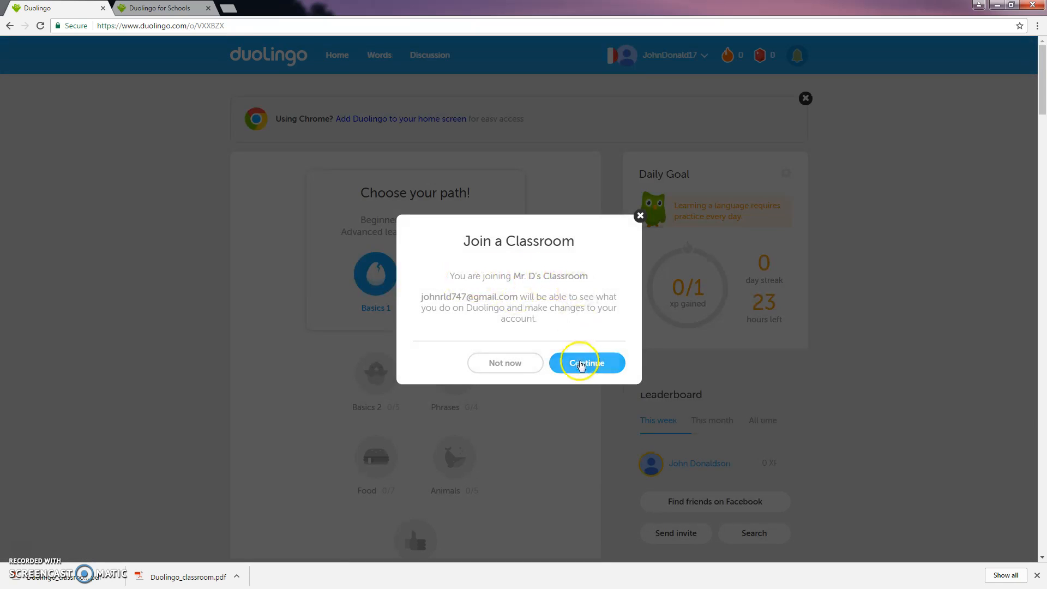
pyautogui.click(585, 370)
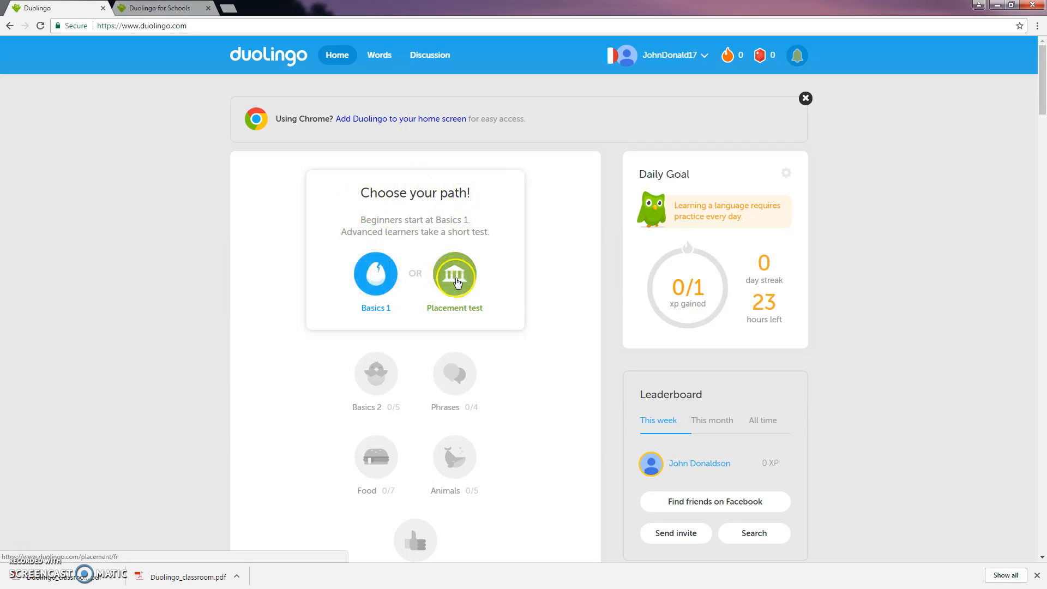
# - Return to the Duolingo for Schools page, log in with Google and open Mr. D's Classroom
pyautogui.scroll(-1, 532, 291)
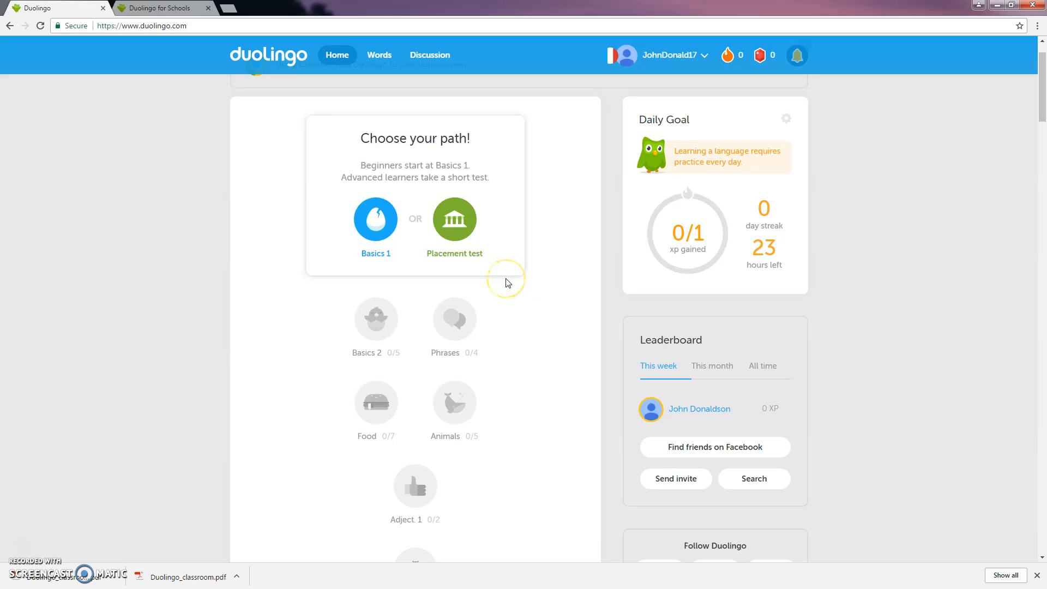
pyautogui.click(171, 12)
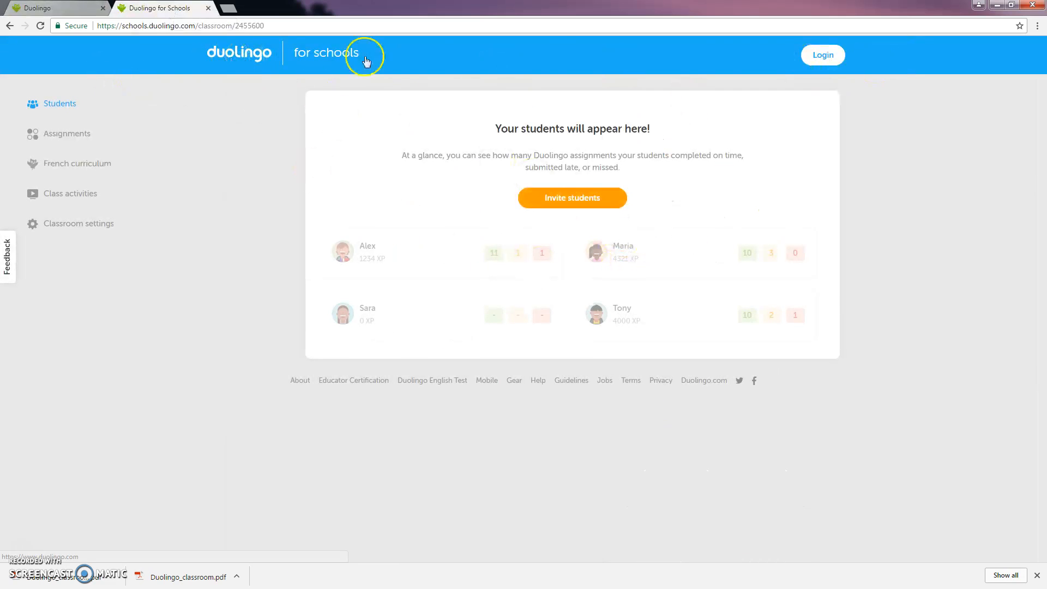
pyautogui.click(819, 56)
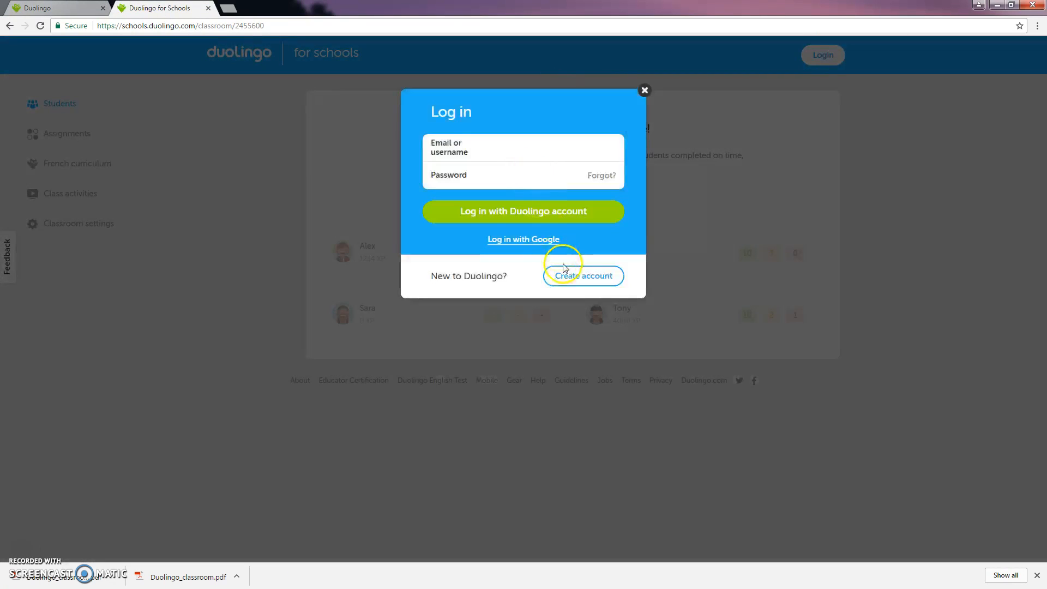
pyautogui.click(541, 240)
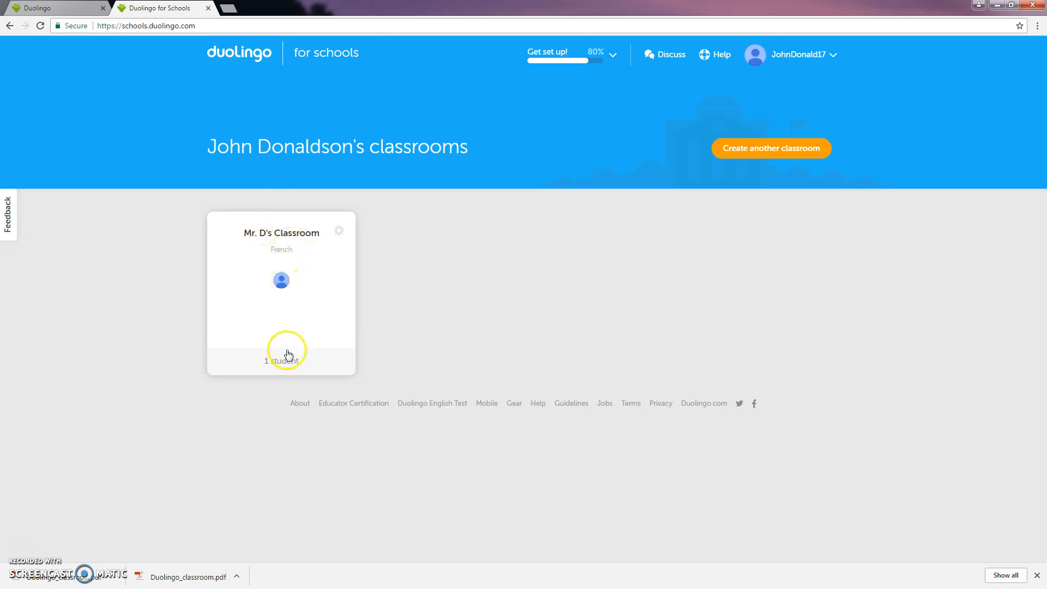
pyautogui.click(281, 281)
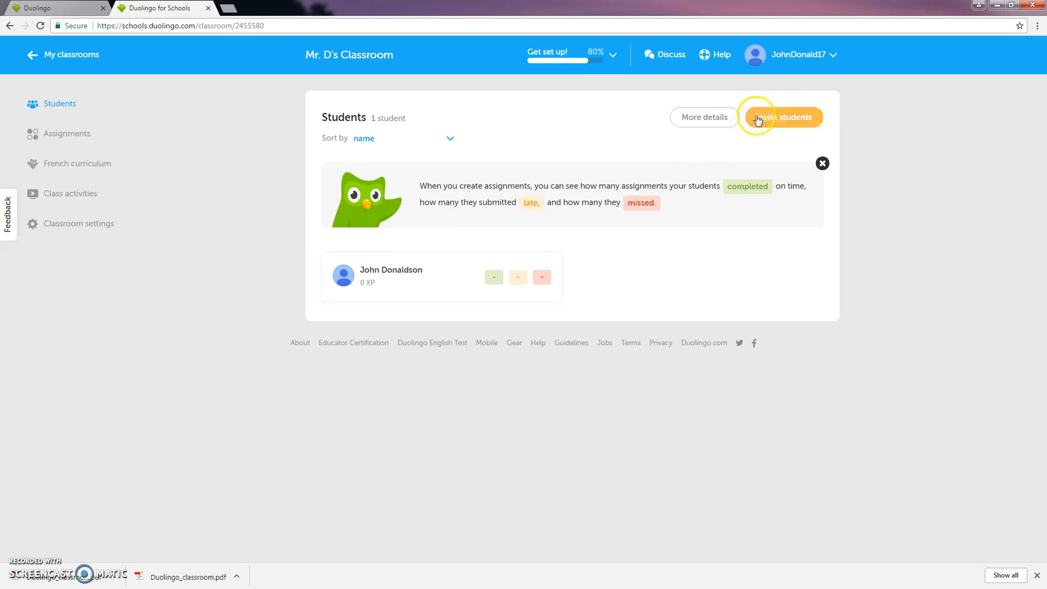
# - Examine the extra detail options and the student's assignment indicators in the classroom's student list
pyautogui.click(698, 119)
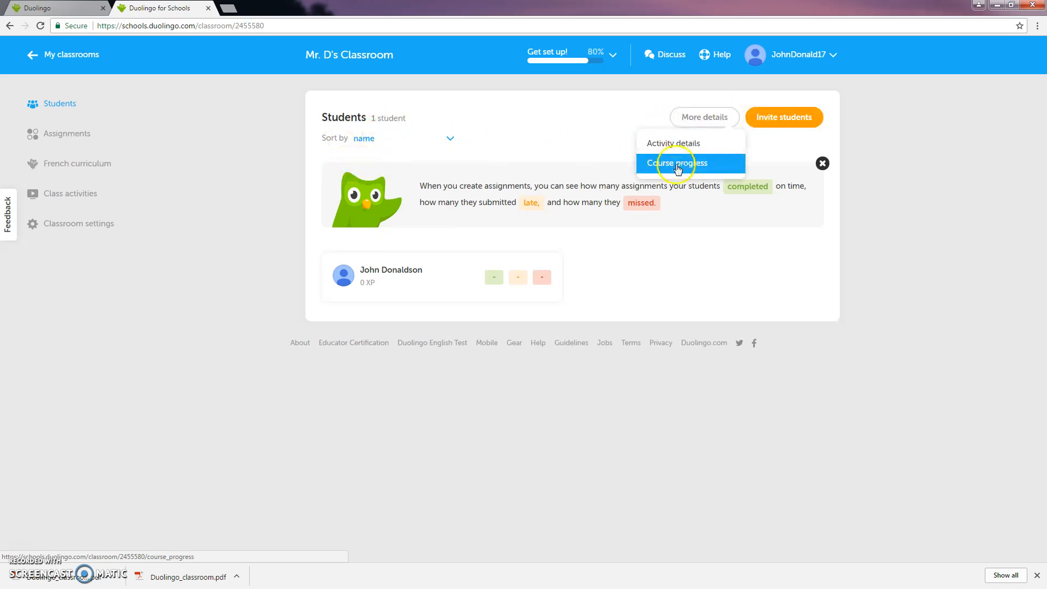
pyautogui.click(533, 162)
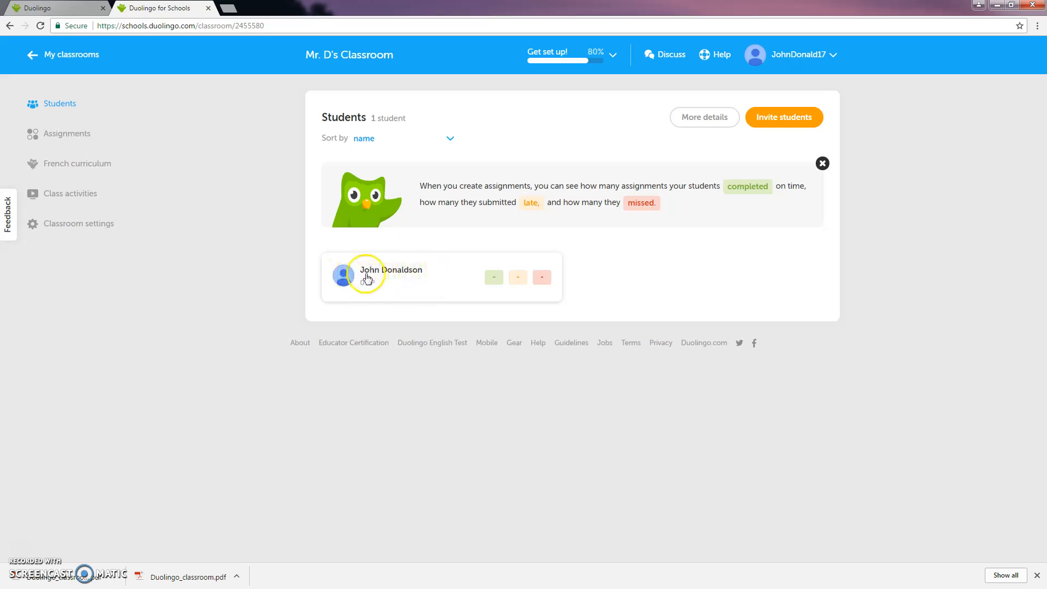
pyautogui.moveTo(492, 281)
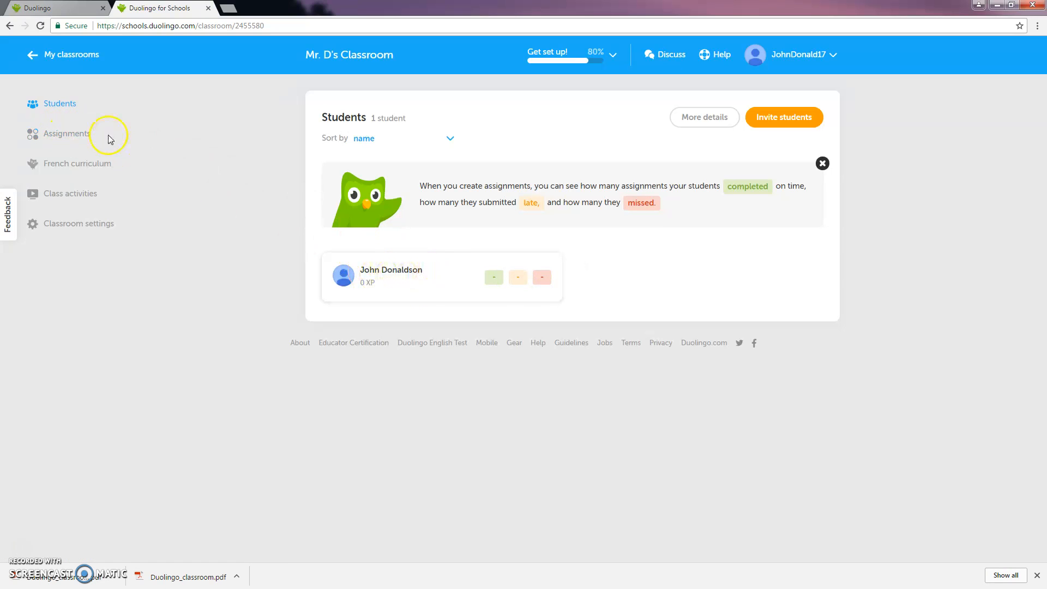
# - Start a new "Complete a skill!" assignment for the classroom with Basics 1 as the goal skill
pyautogui.click(77, 140)
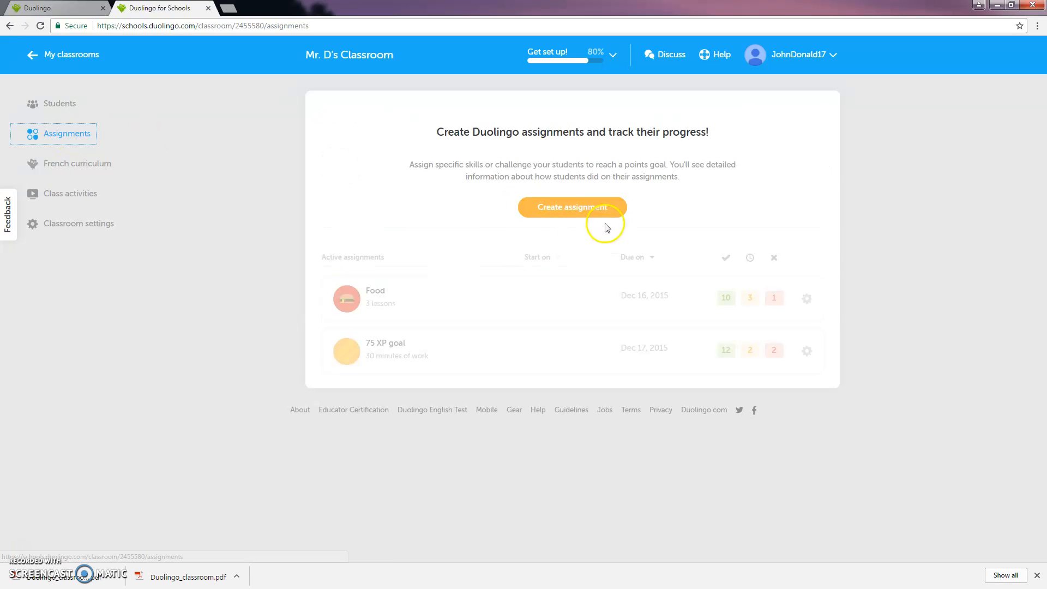
pyautogui.click(571, 209)
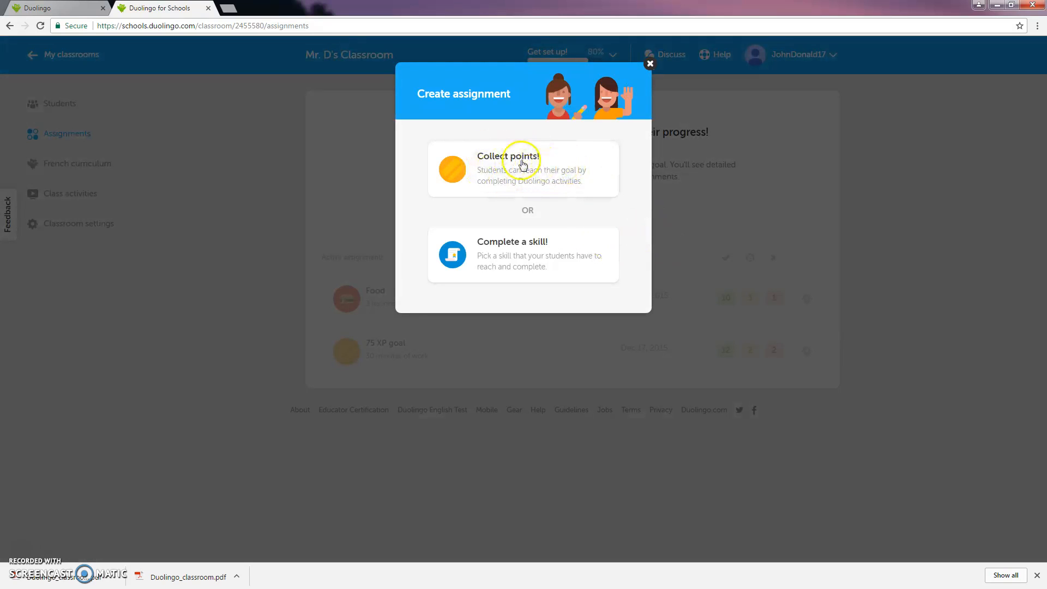
pyautogui.click(527, 260)
pyautogui.click(552, 156)
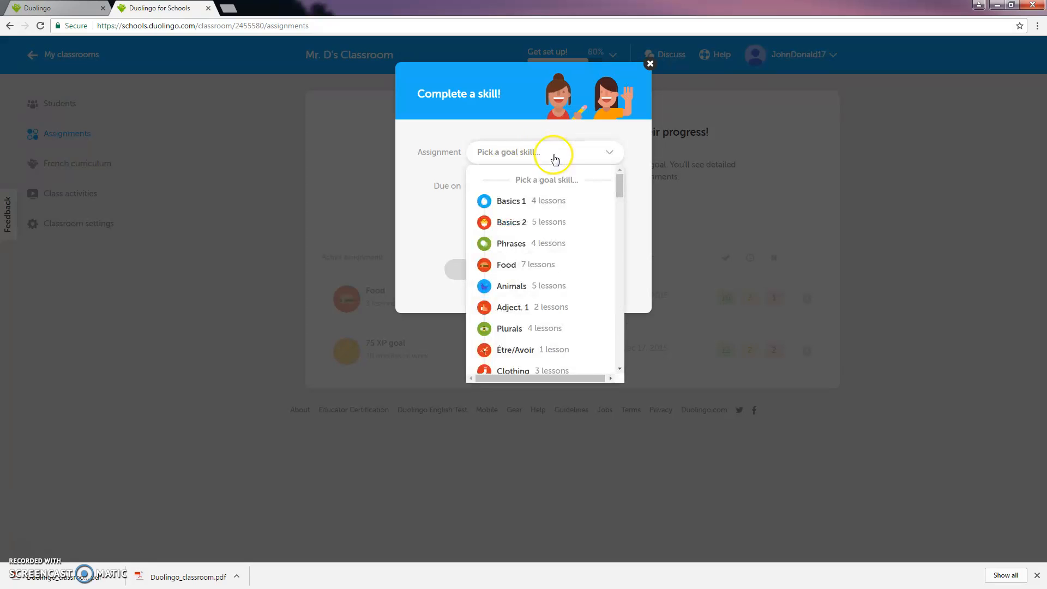
pyautogui.click(520, 201)
# - Set the Basics 1 assignment's due date to Jun 27, 2017 at 4pm and assign it immediately
pyautogui.click(537, 188)
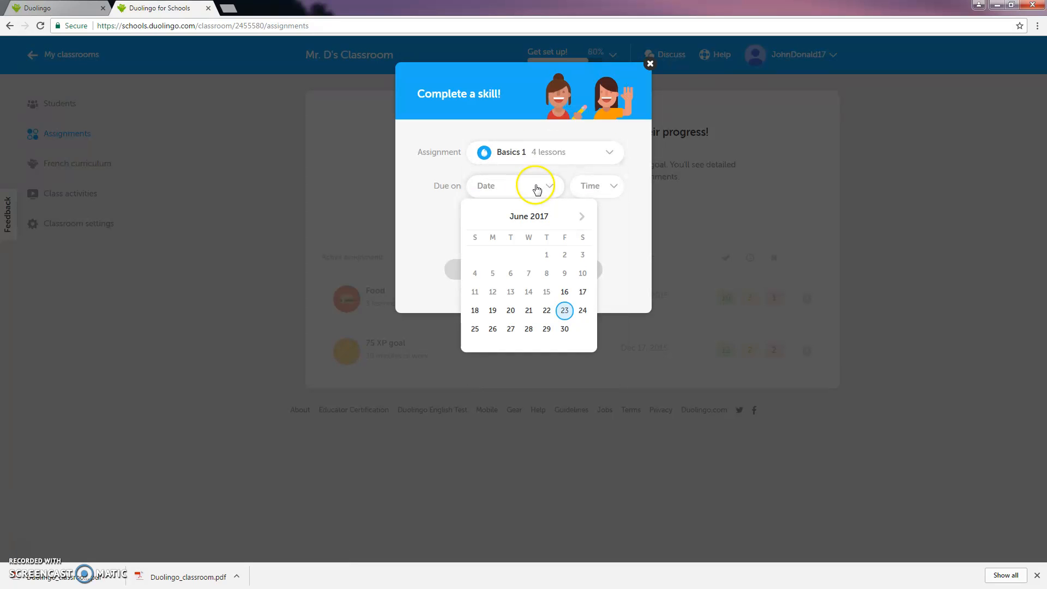
pyautogui.click(510, 328)
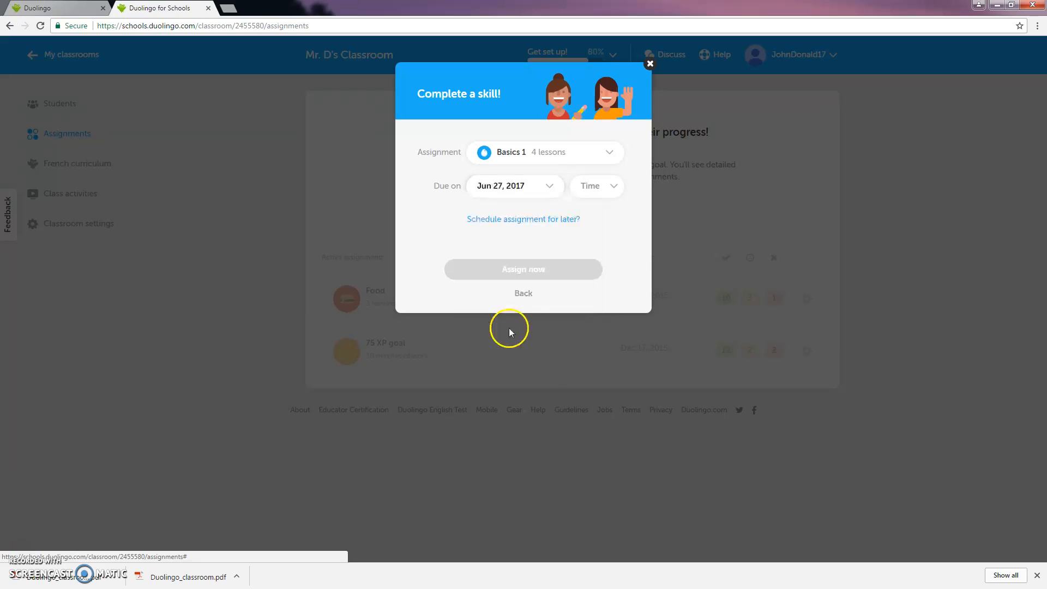
pyautogui.click(618, 184)
pyautogui.scroll(-5, 606, 264)
pyautogui.click(605, 264)
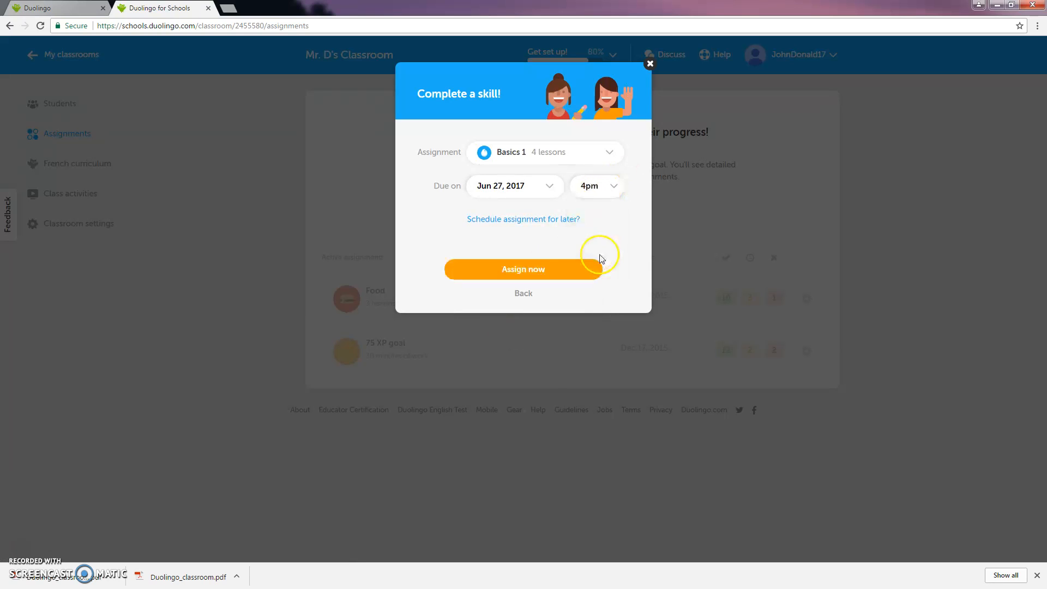
pyautogui.click(525, 271)
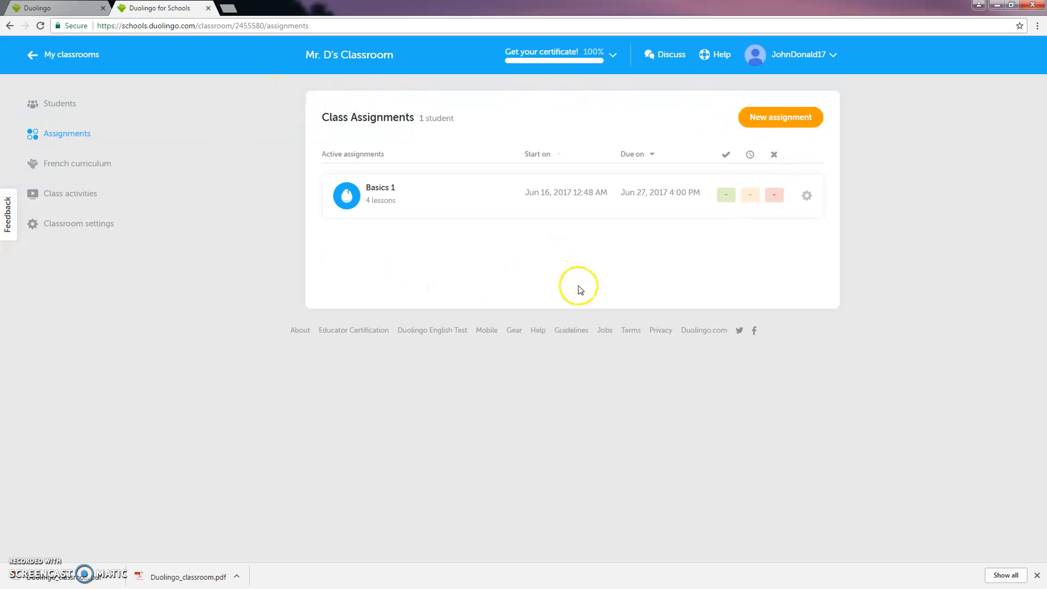
# - Switch to the student's Duolingo home page, reload it and examine the assignments and leaderboard sections
pyautogui.click(68, 13)
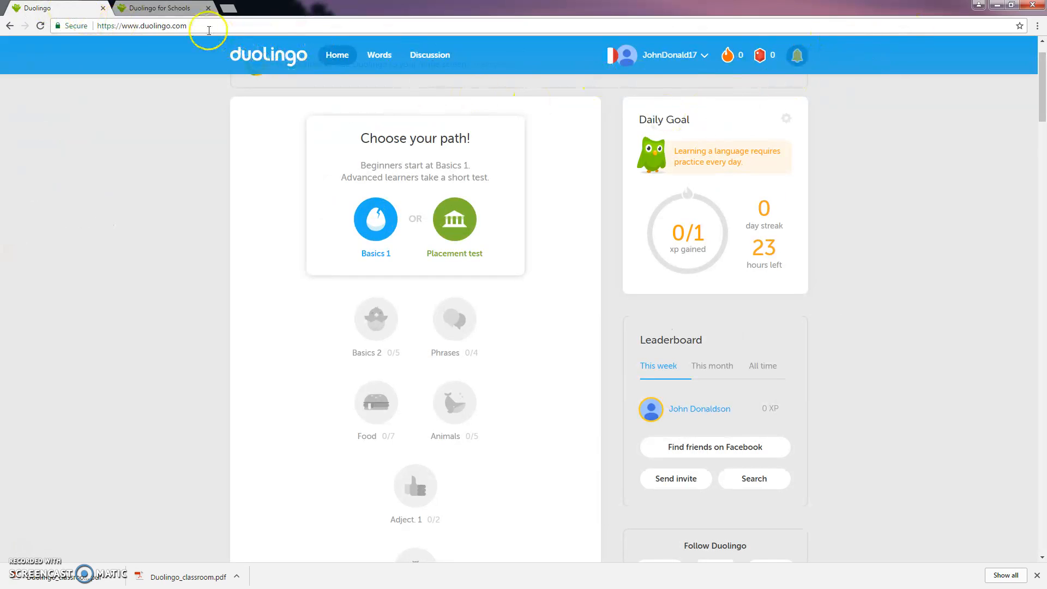
pyautogui.click(209, 30)
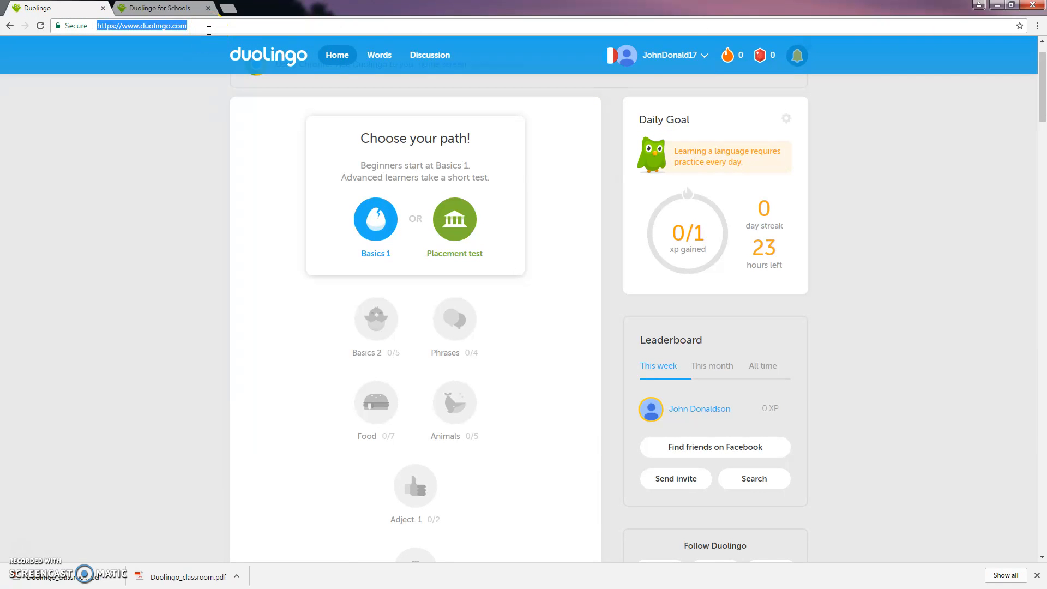
pyautogui.press('Return')
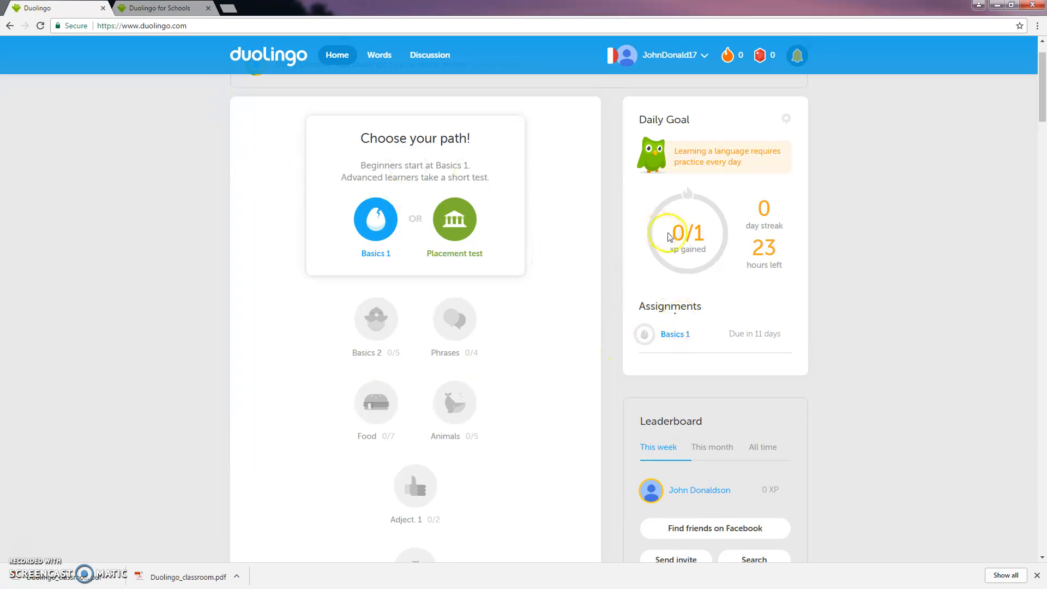
pyautogui.moveTo(645, 309); pyautogui.dragTo(702, 310)
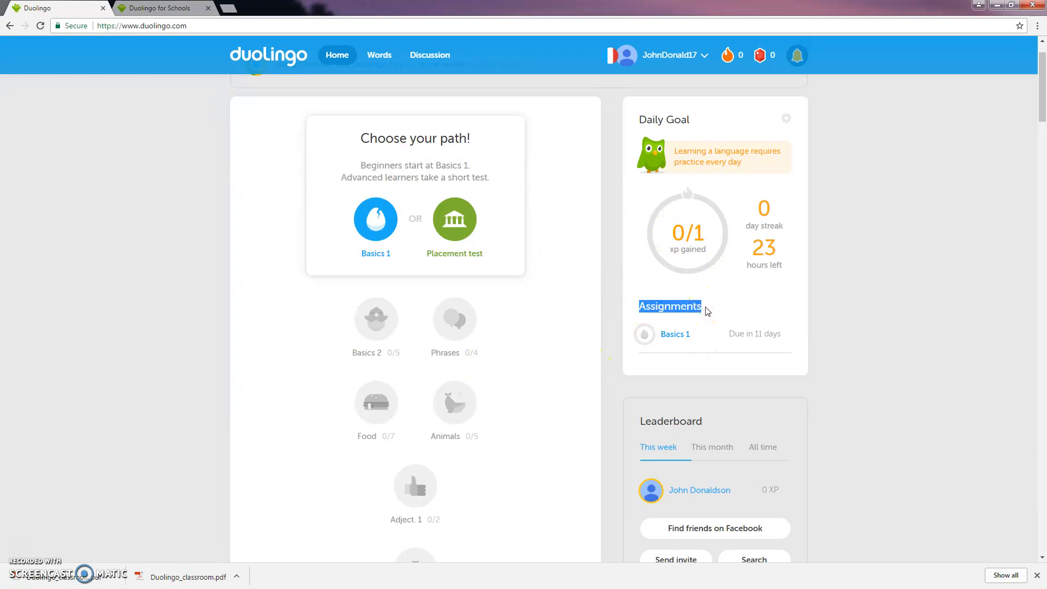
pyautogui.click(807, 329)
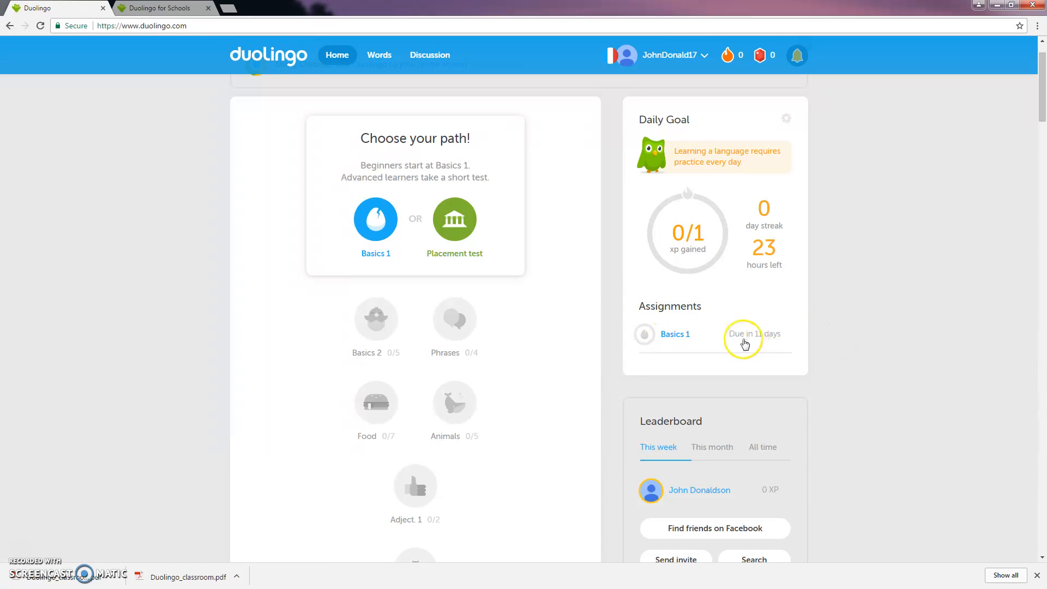
pyautogui.scroll(-3, 854, 341)
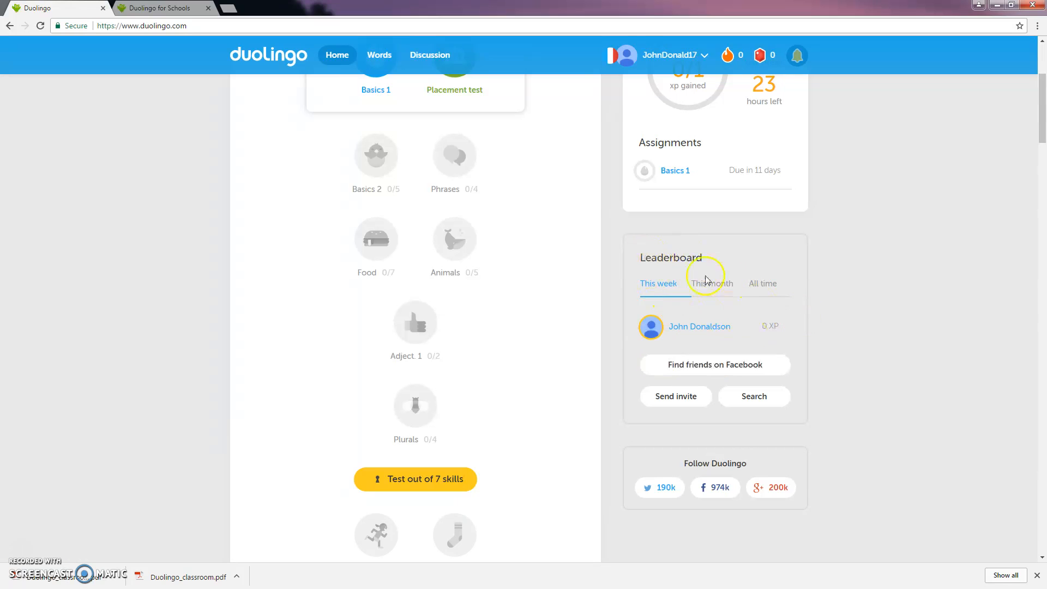
pyautogui.scroll(-2, 720, 363)
pyautogui.scroll(4, 714, 367)
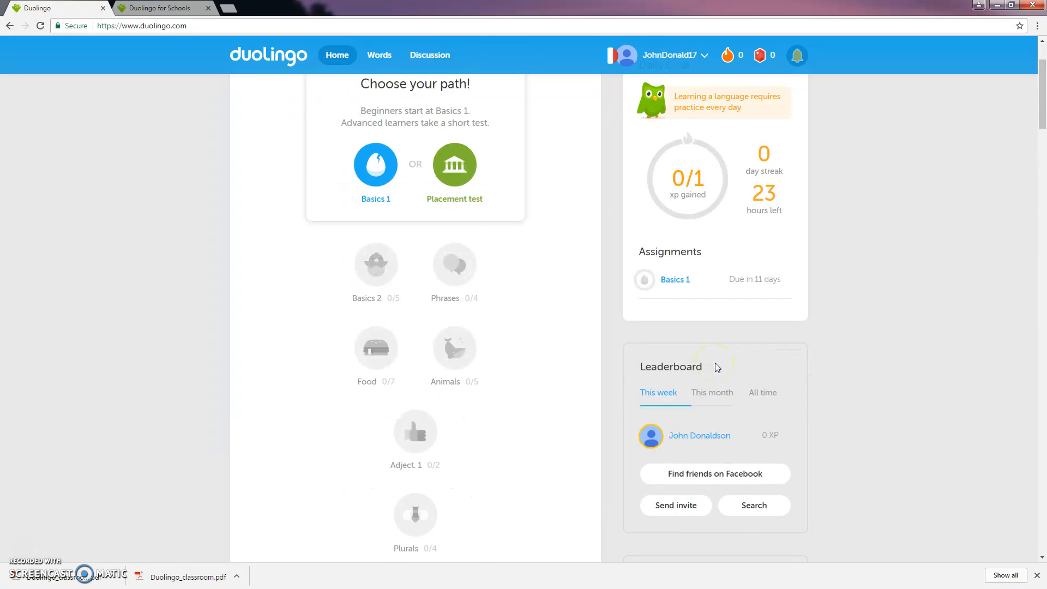
pyautogui.scroll(1, 717, 368)
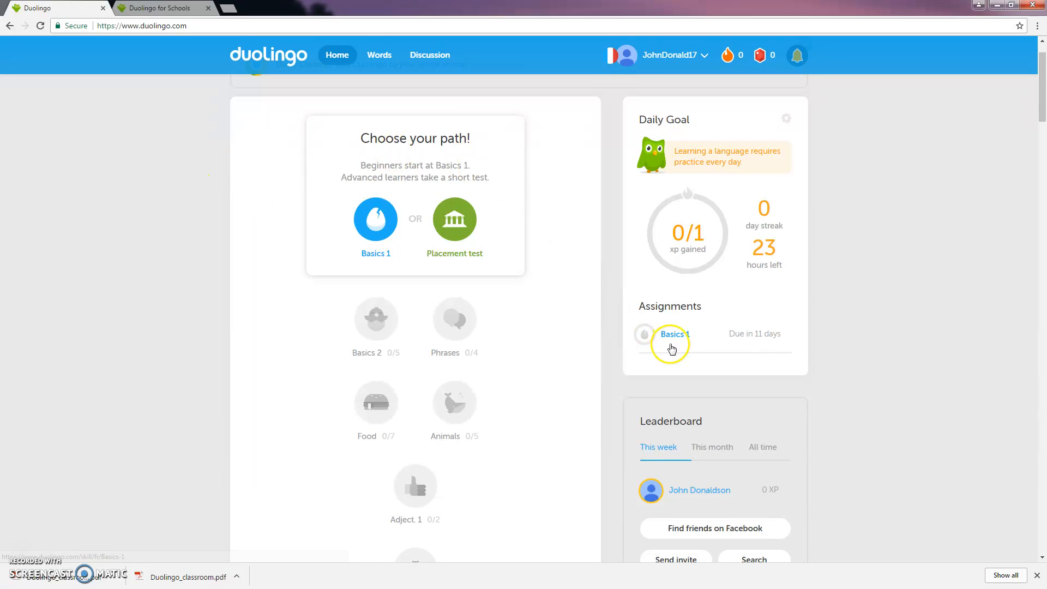
# - Start Lesson 1 of the assigned Basics 1 skill and answer "the woman" with "la femme", continuing to the following question
pyautogui.click(675, 335)
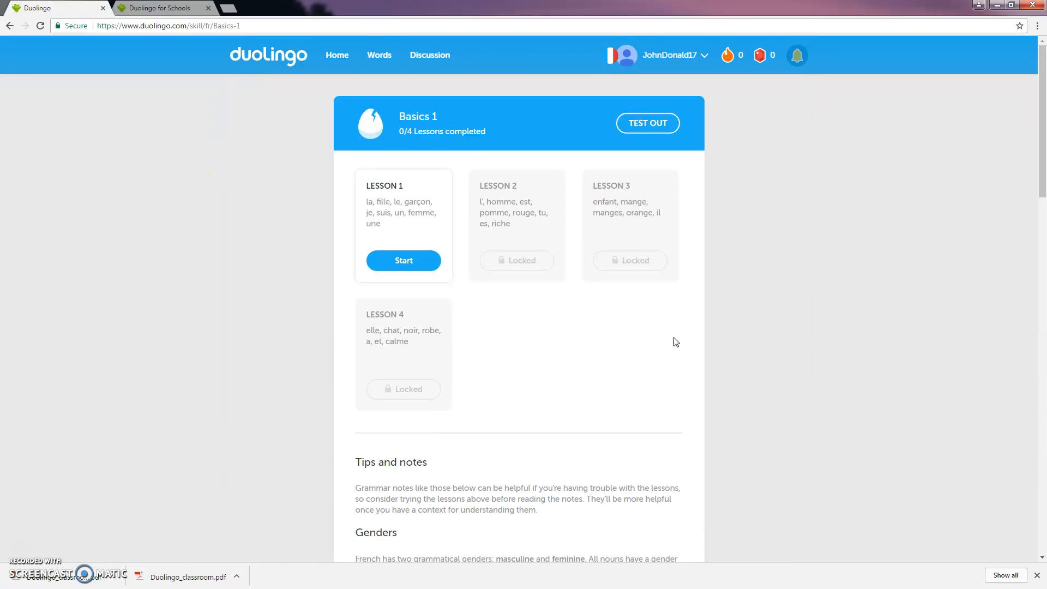
pyautogui.click(405, 262)
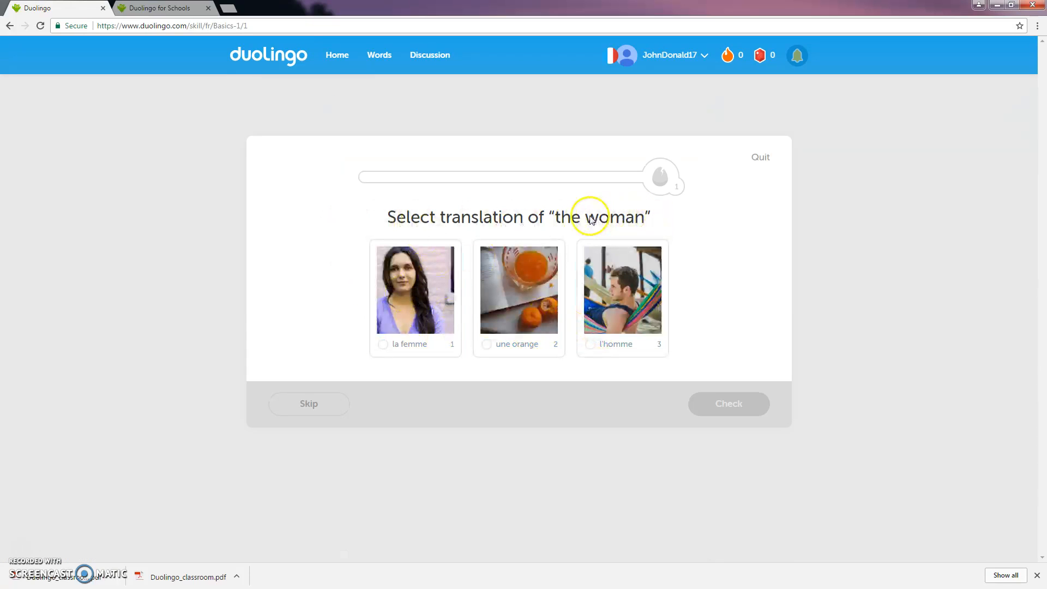
pyautogui.press('1')
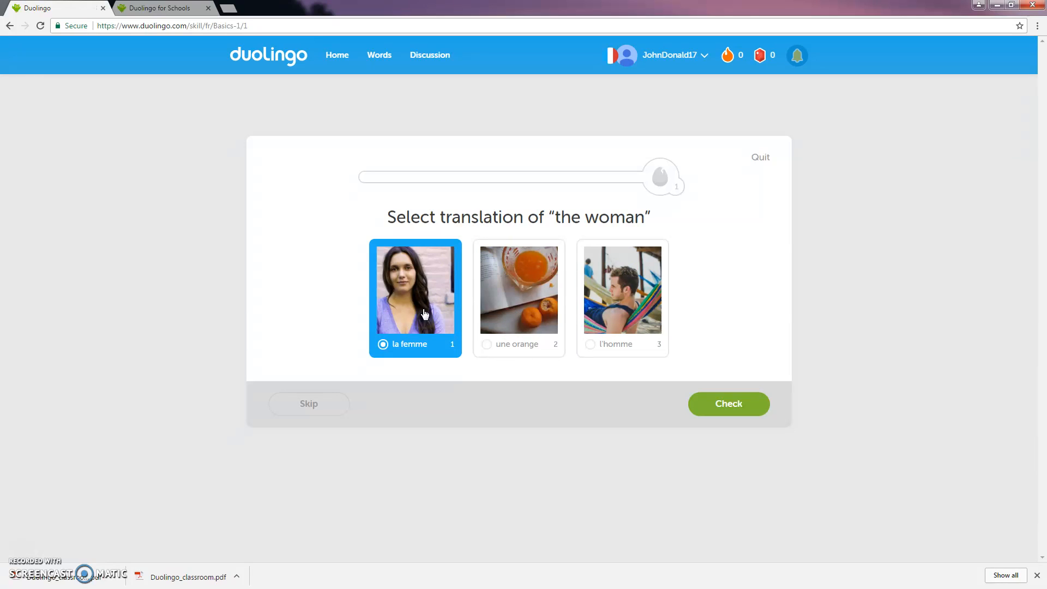
pyautogui.click(732, 411)
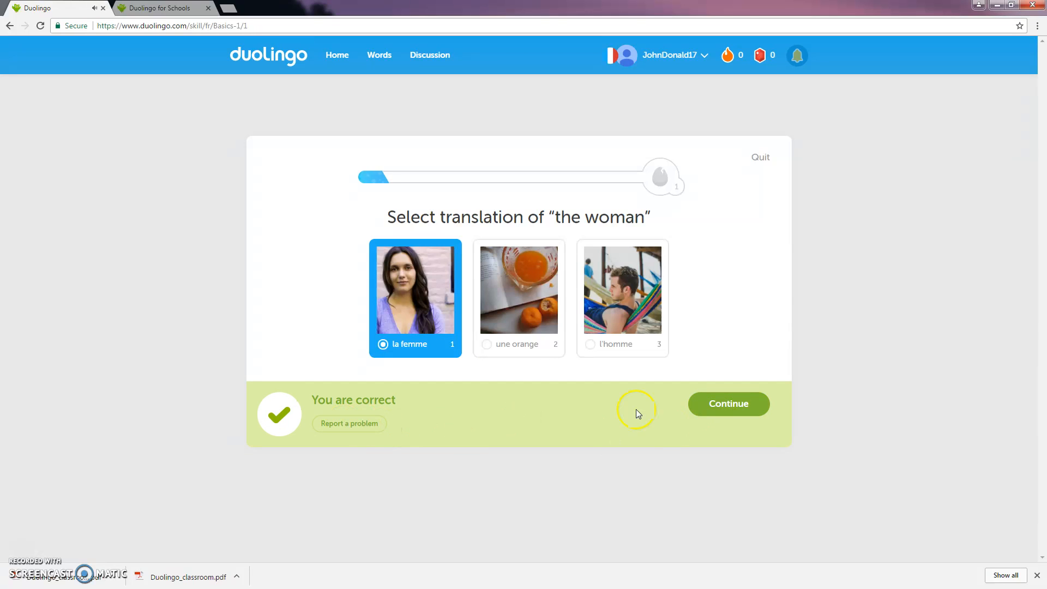
pyautogui.click(720, 410)
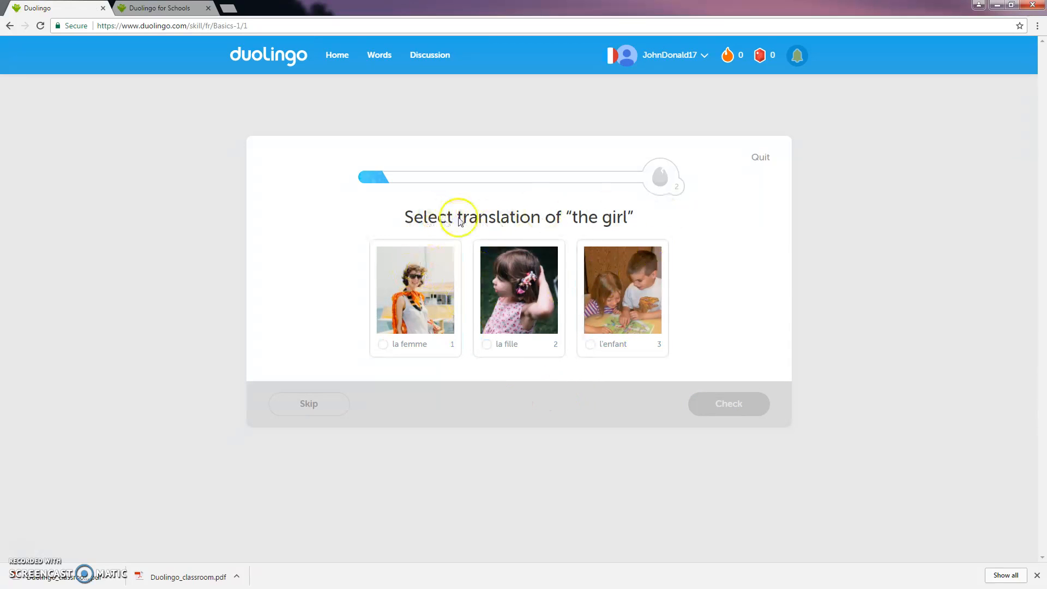
# - Submit "l'enfant" as the translation of "the girl"
pyautogui.click(625, 292)
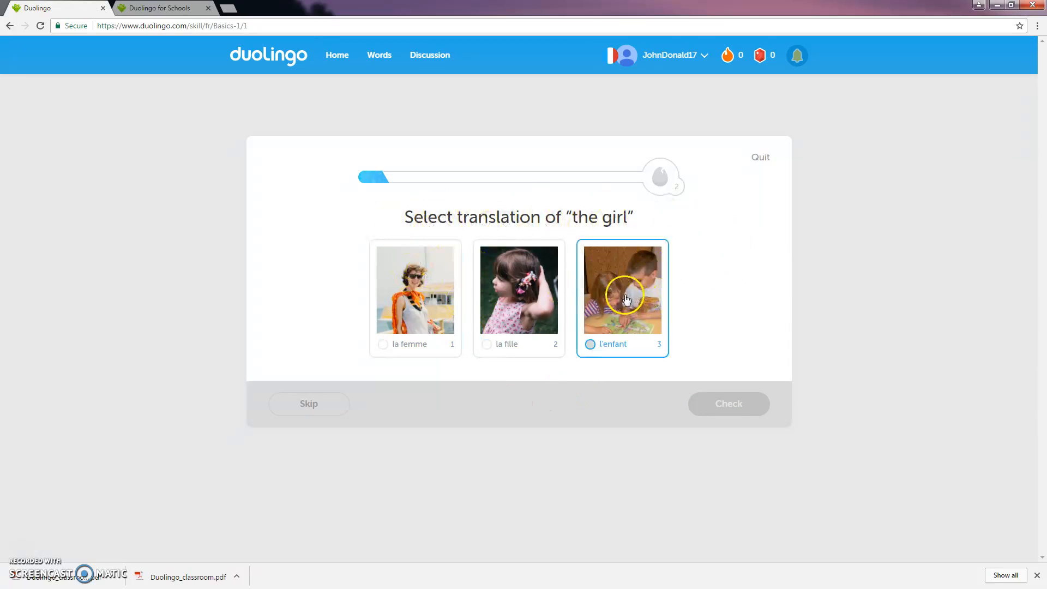
pyautogui.click(724, 406)
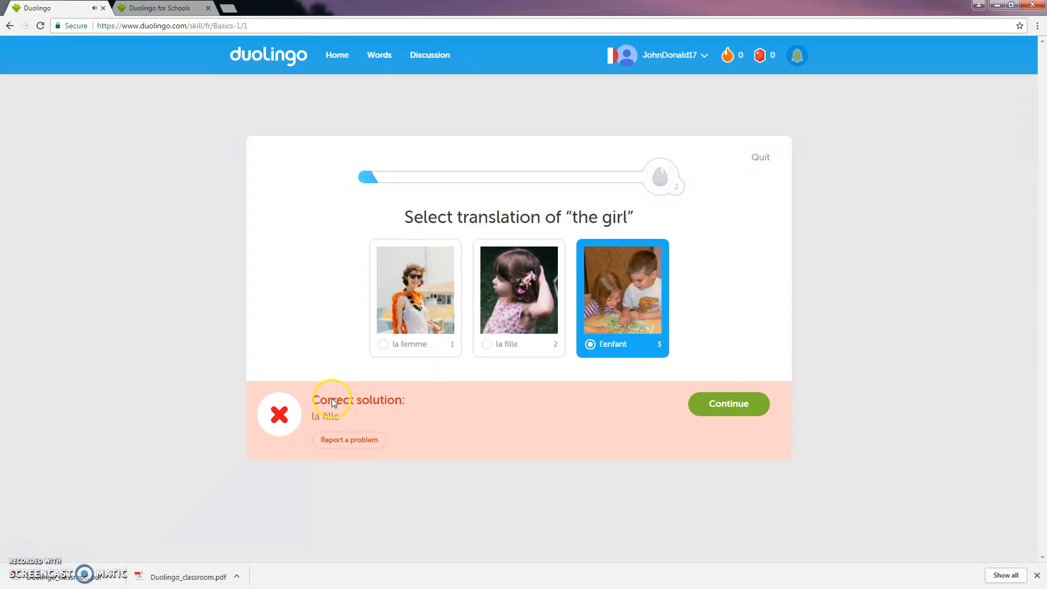